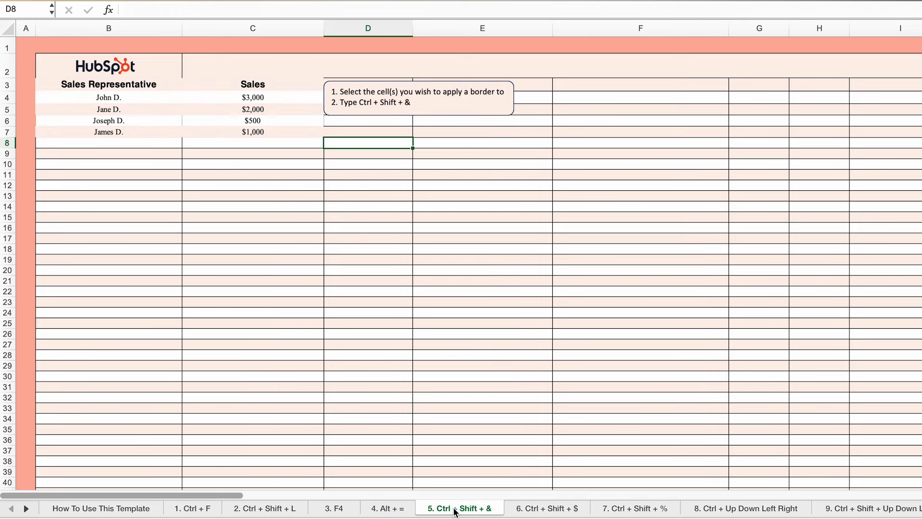
pyautogui.hotkey('ctrl', 'pagedown')
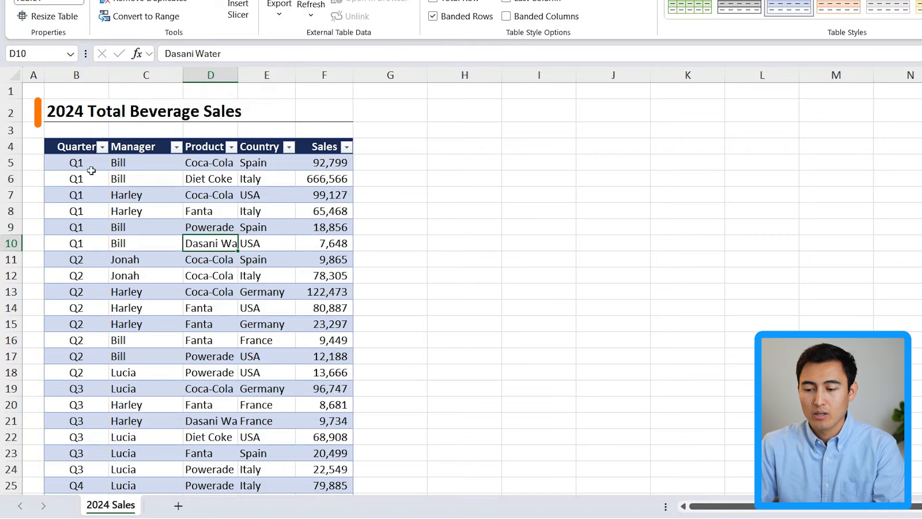
pyautogui.click(77, 164)
pyautogui.moveTo(76, 164); pyautogui.dragTo(86, 335)
pyautogui.click(146, 163)
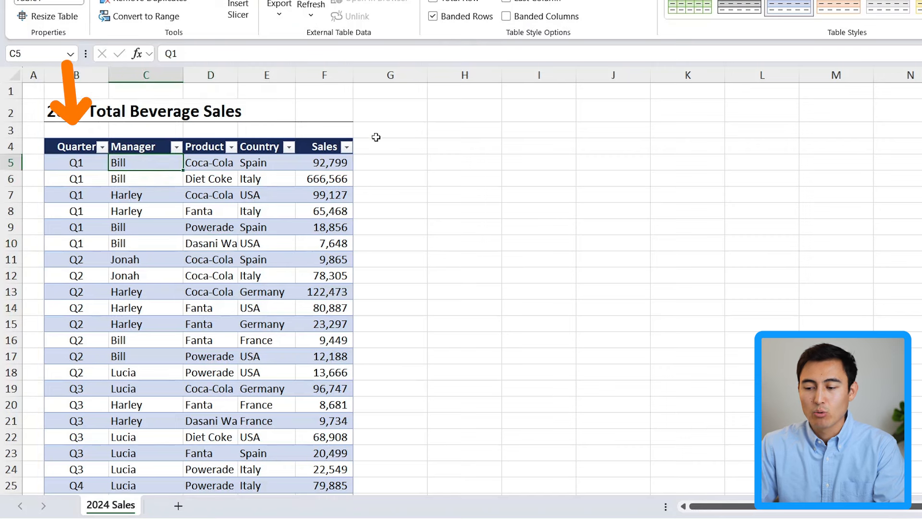
# Step: Enter Q1 in cell H4 as the quarter to filter by
pyautogui.click(454, 164)
pyautogui.press('Up')
pyautogui.write('Q1')
pyautogui.press('Return')
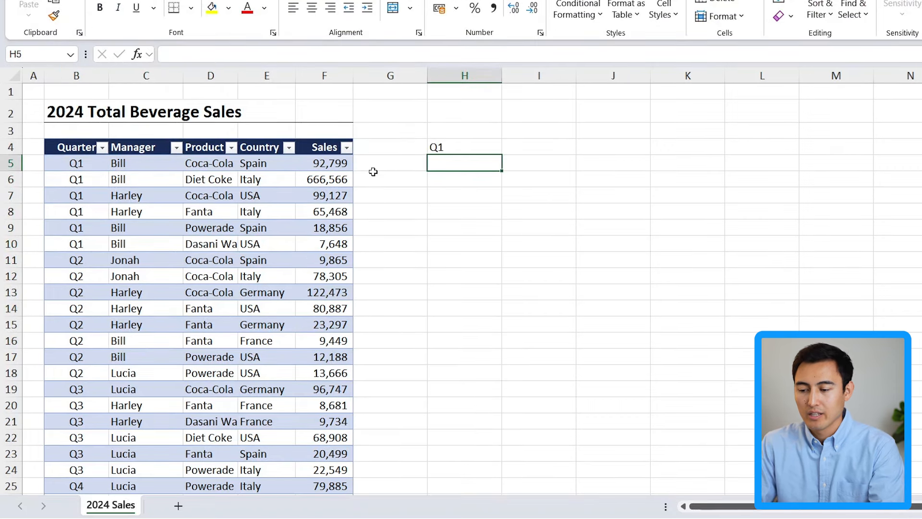
# Step: Start a FILTER formula in H5 with all data rows and columns of Table1 as its array
pyautogui.write('=filter')
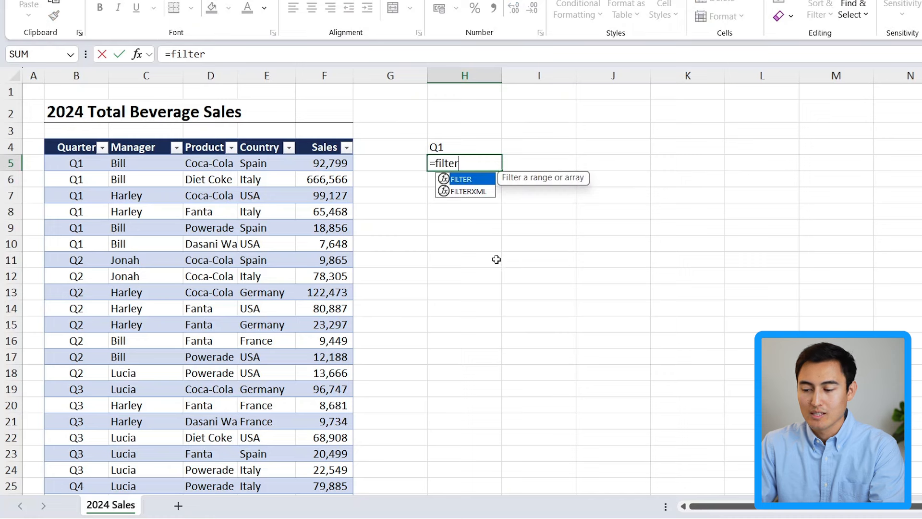
pyautogui.press('Tab')
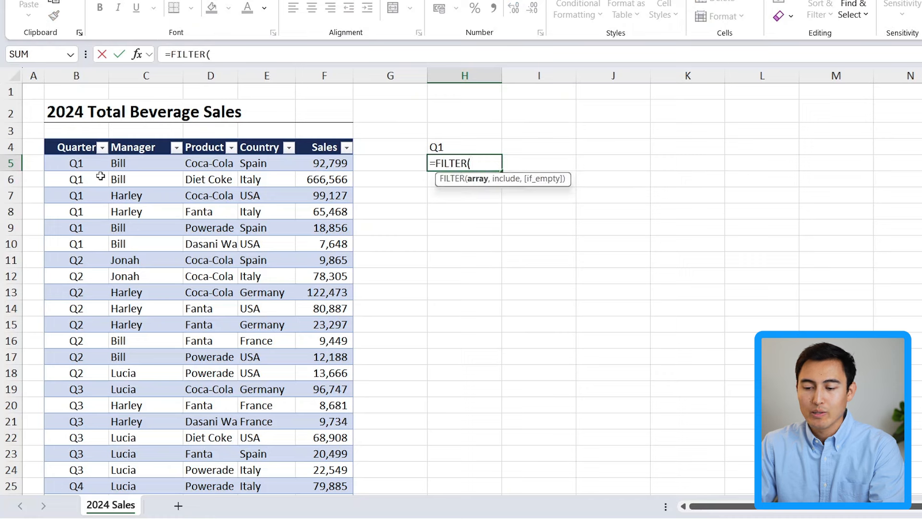
pyautogui.click(69, 163)
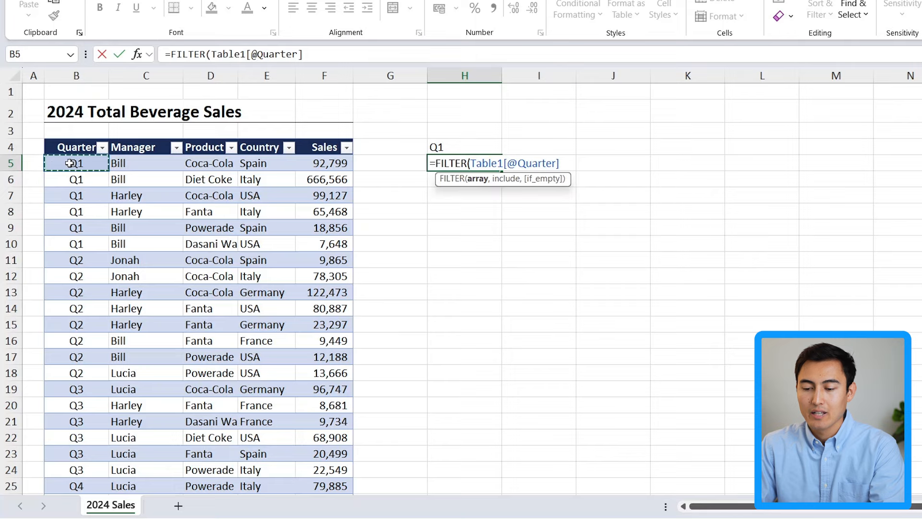
pyautogui.hotkey('ctrl', 'shift', 'Down')
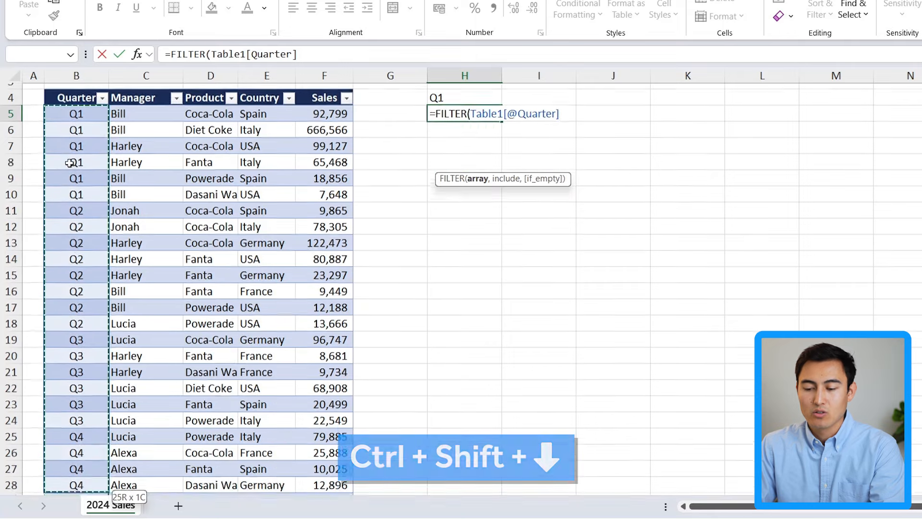
pyautogui.hotkey('ctrl', 'shift', 'Right')
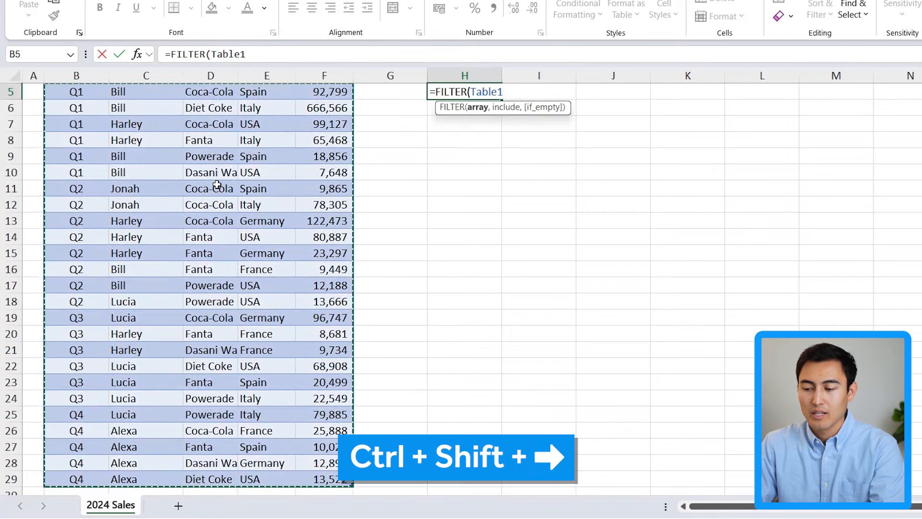
pyautogui.scroll(2, 216, 181)
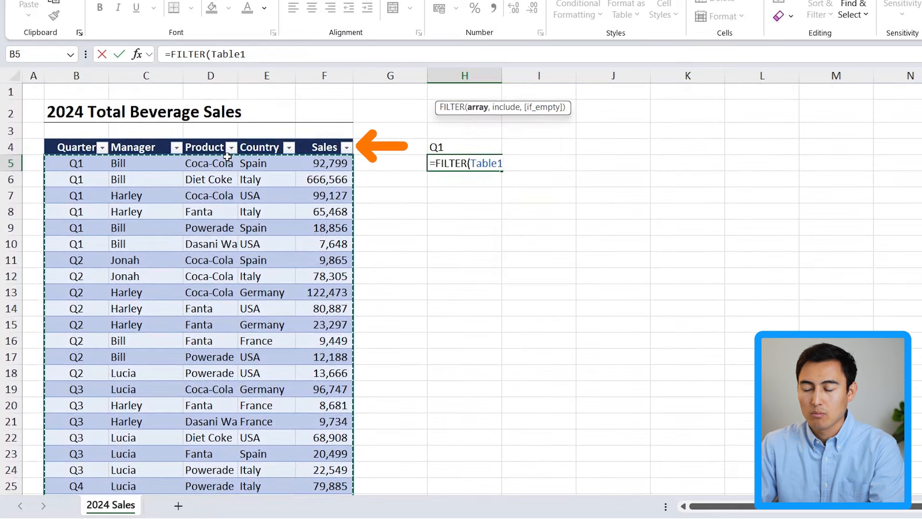
# Step: Complete the FILTER formula in H5 with the include condition that Table1's Quarter column equals H4
pyautogui.write(',')
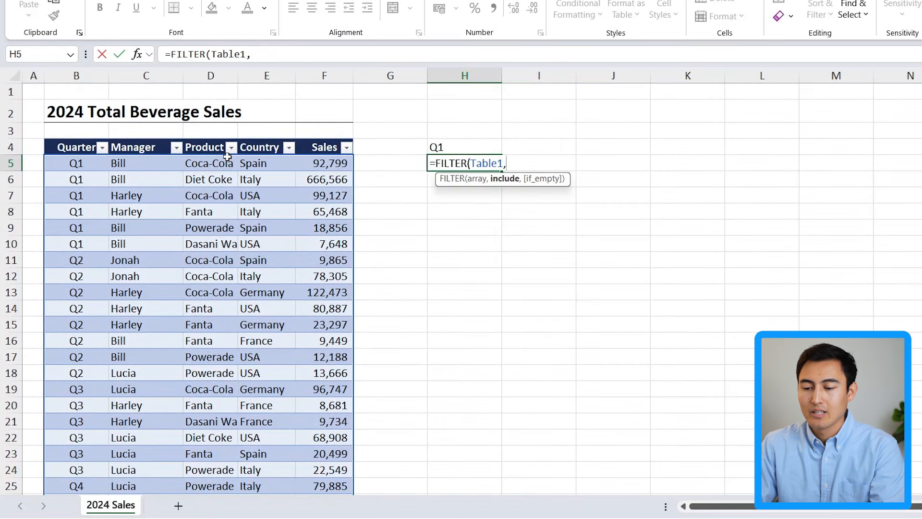
pyautogui.click(84, 164)
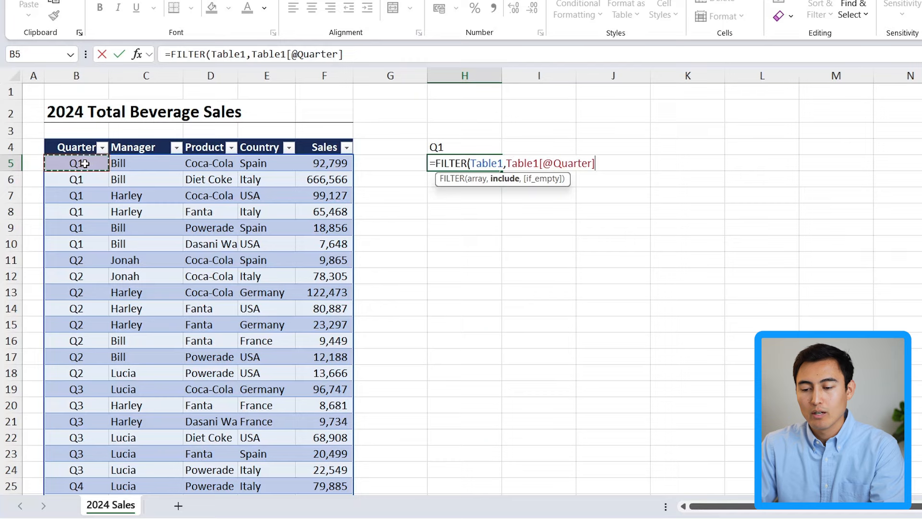
pyautogui.hotkey('ctrl', 'shift', 'Down')
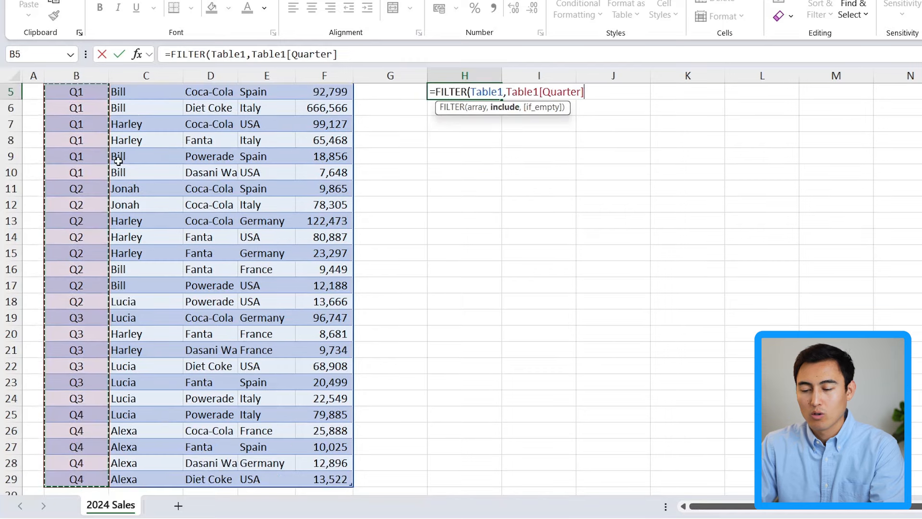
pyautogui.scroll(2, 118, 161)
pyautogui.write('=')
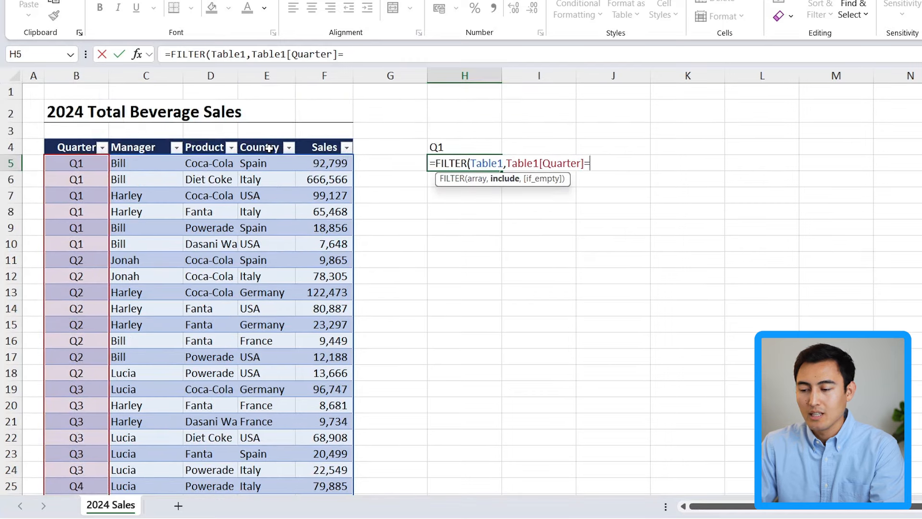
pyautogui.click(442, 144)
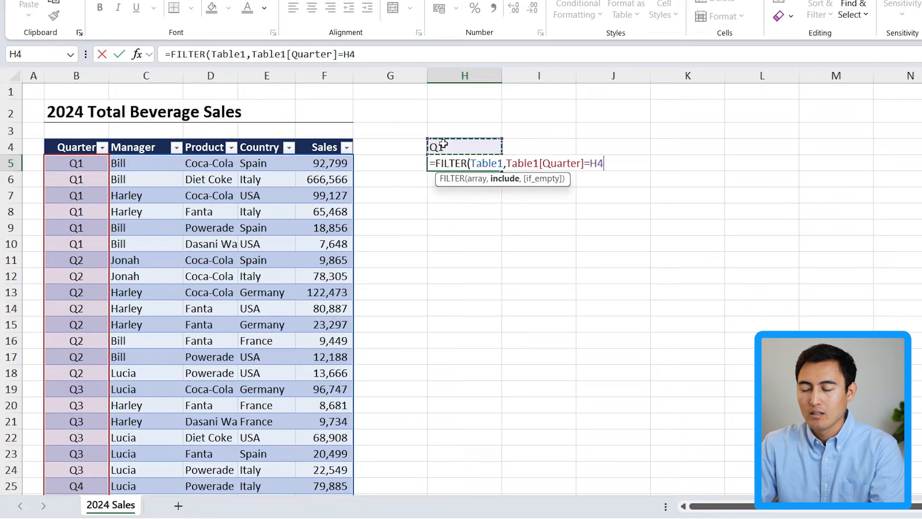
pyautogui.write(')')
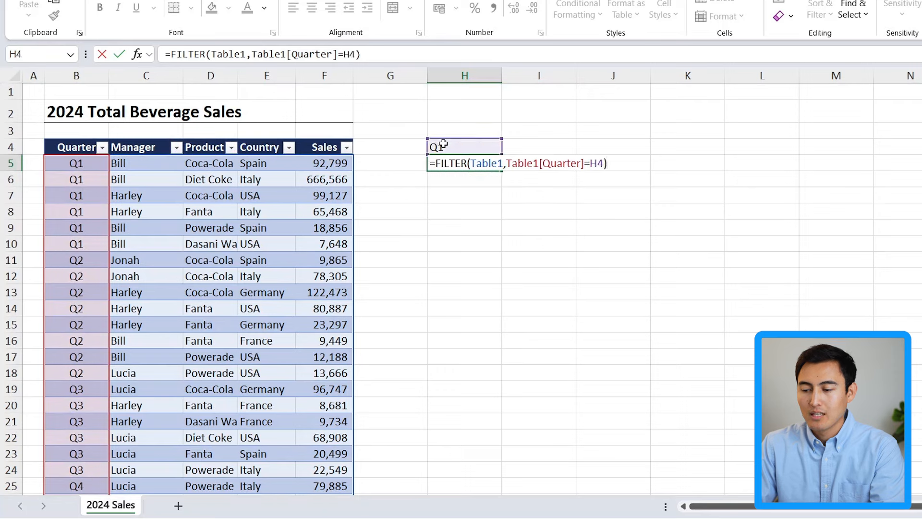
pyautogui.press('Return')
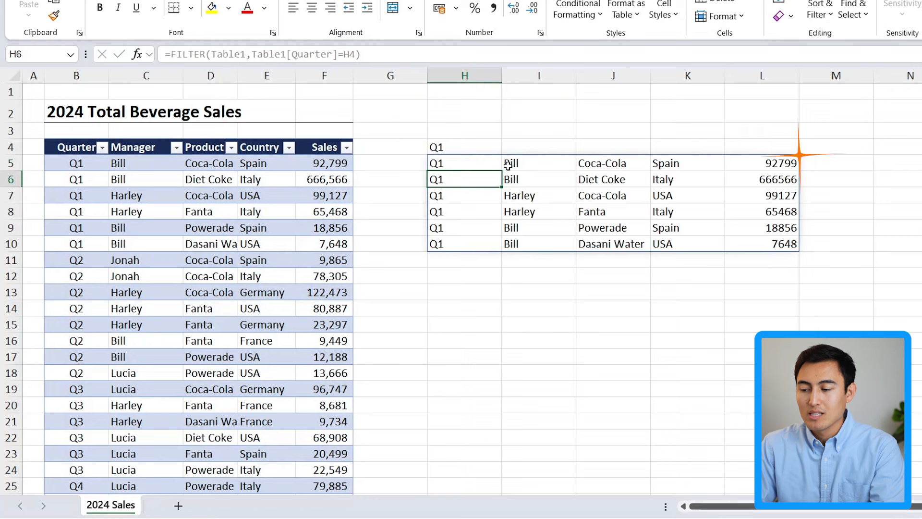
# Step: Change the quarter criterion in H4 to Q2 to test the filtered list
pyautogui.press('Up')
pyautogui.press('Up')
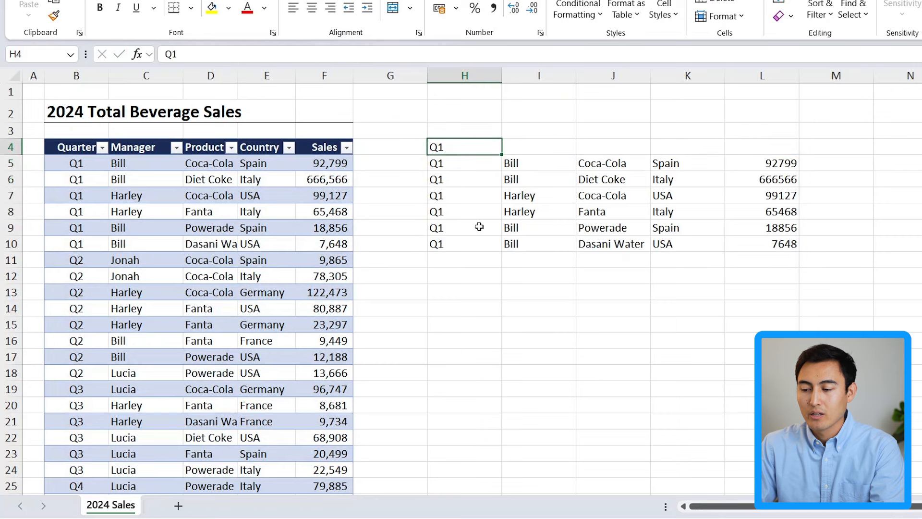
pyautogui.write('Q2')
pyautogui.press('Return')
pyautogui.press('Up')
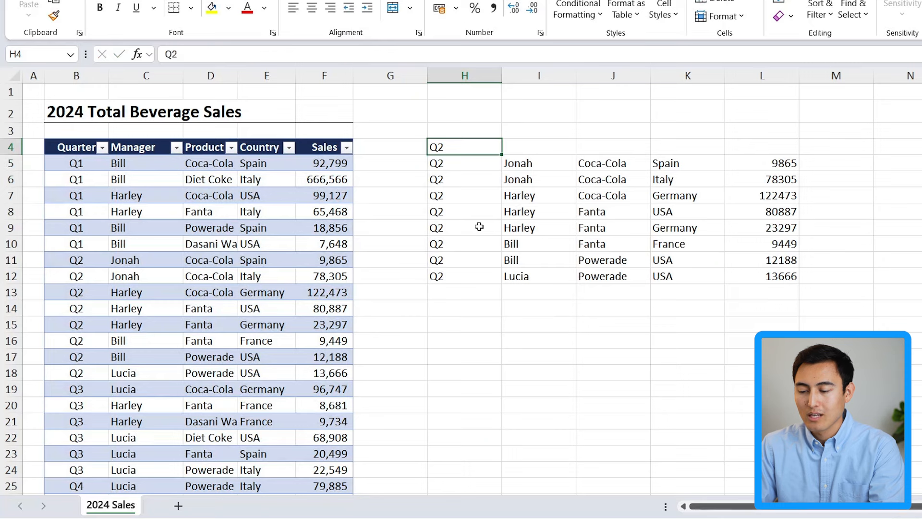
# Step: Try Q5 as the quarter criterion in H4 and undo that entry
pyautogui.write('Q5')
pyautogui.press('Return')
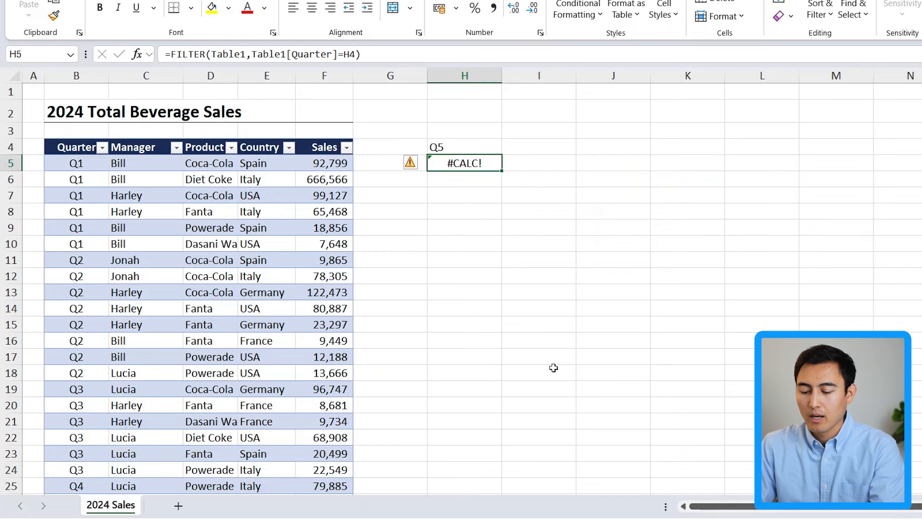
pyautogui.hotkey('ctrl', 'z')
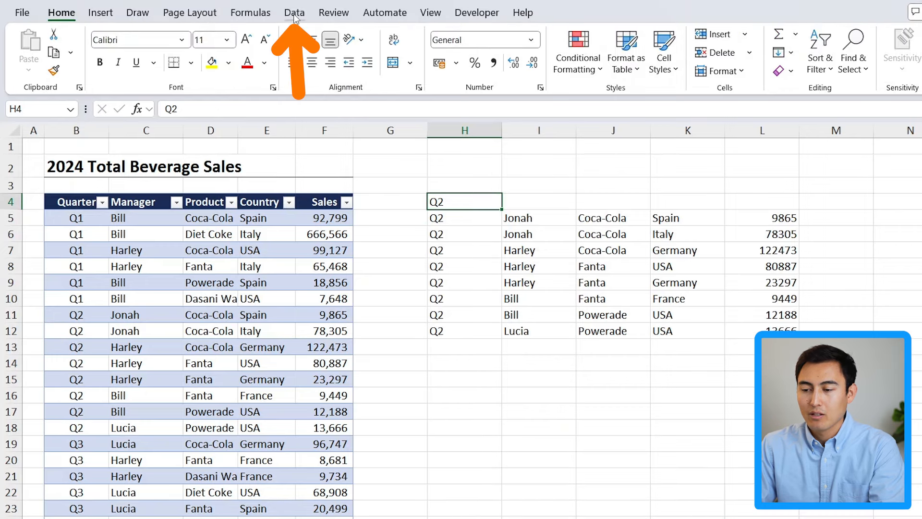
# Step: Apply data validation to H4 that allows a list with the source Q1,Q2,Q3,Q4
pyautogui.click(295, 13)
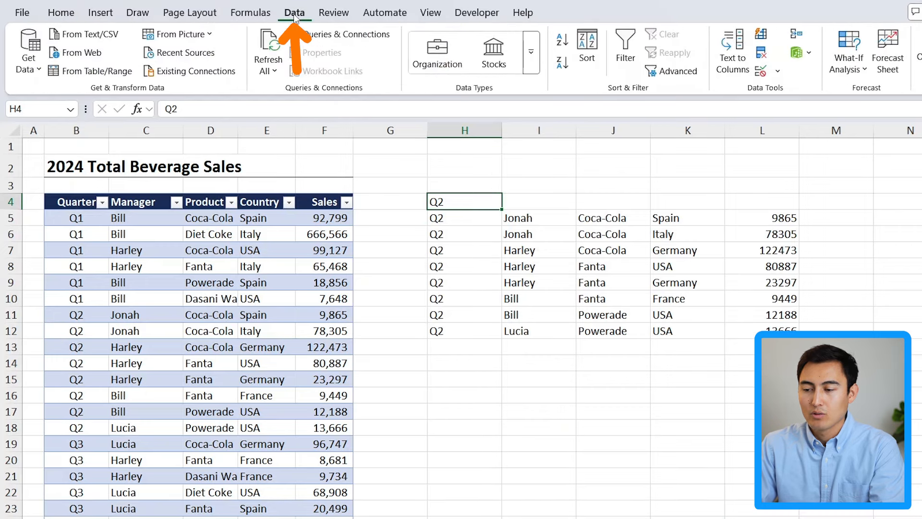
pyautogui.click(762, 72)
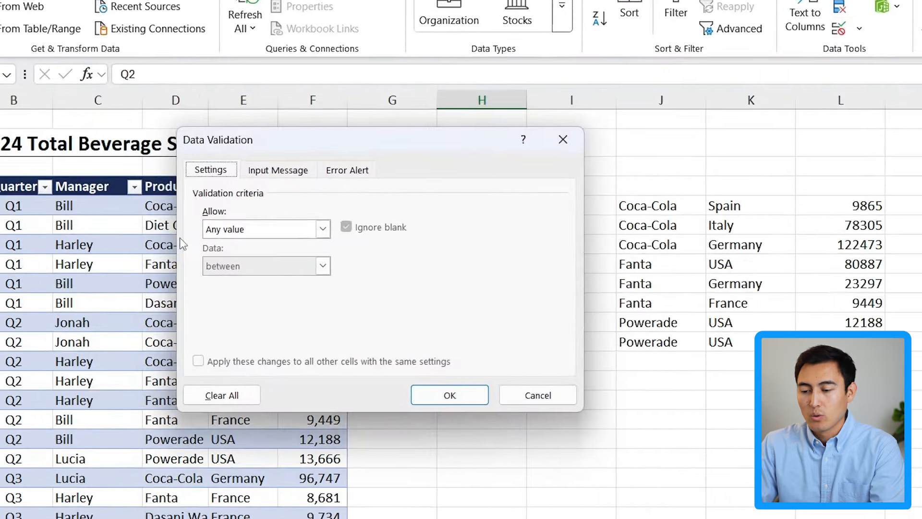
pyautogui.click(302, 238)
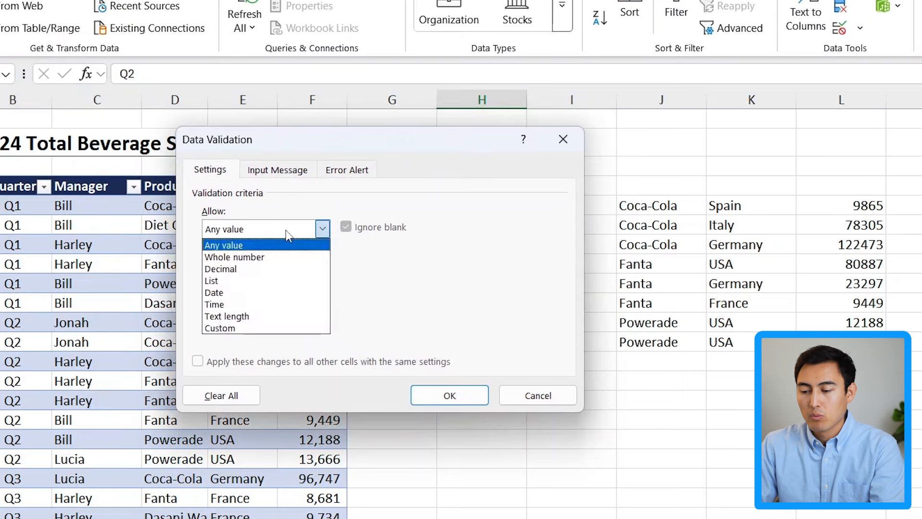
pyautogui.click(263, 281)
pyautogui.click(268, 302)
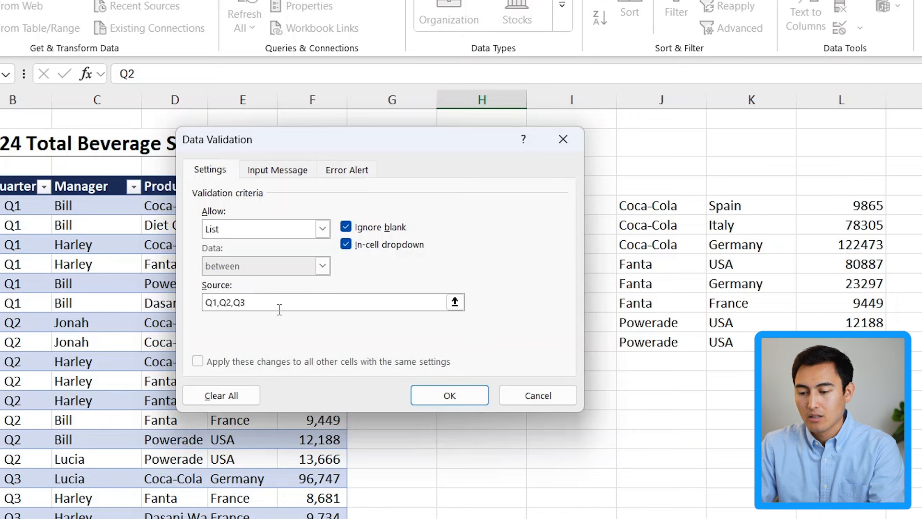
pyautogui.write('Q3,Q4')
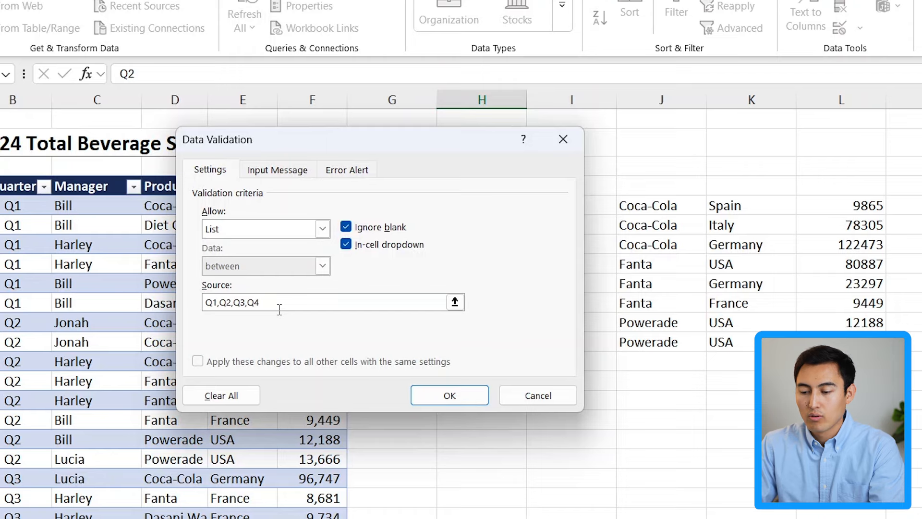
pyautogui.click(452, 395)
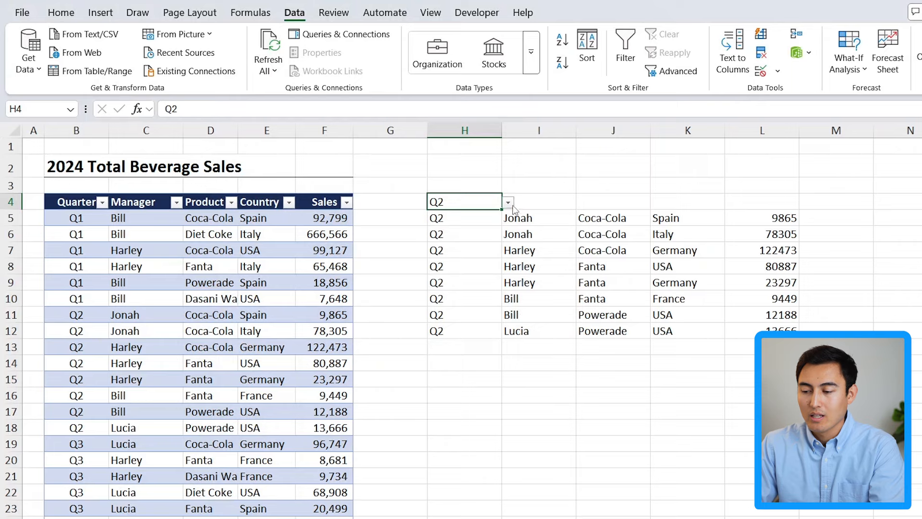
# Step: Choose Q3 from the validation list in H4
pyautogui.click(509, 204)
pyautogui.click(469, 240)
pyautogui.press('Up')
pyautogui.press('Down')
# Step: Test the validation in H4 by entering Q5, and retry with Q1 as the quarter
pyautogui.write('Q5')
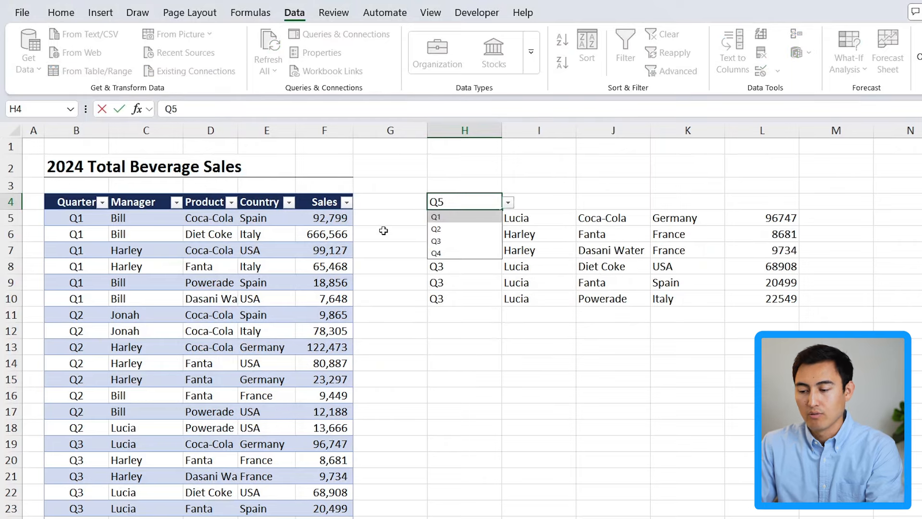
pyautogui.press('Return')
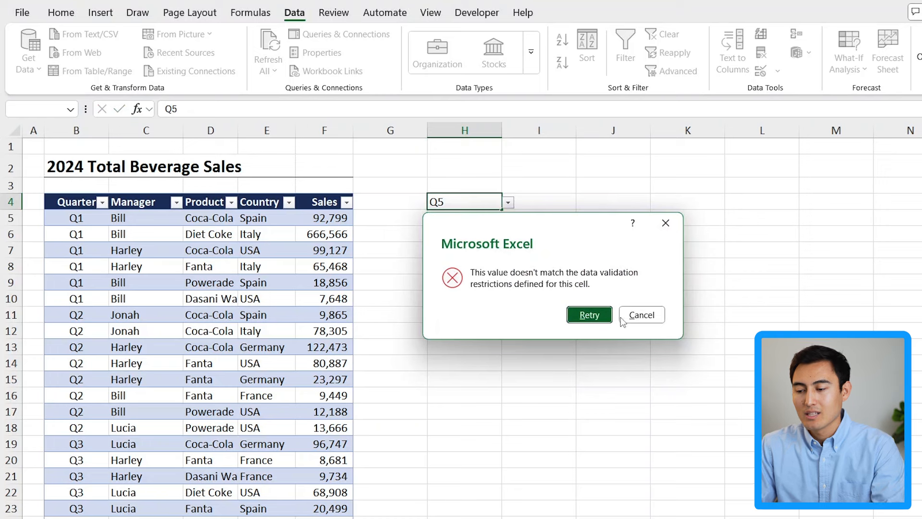
pyautogui.click(603, 320)
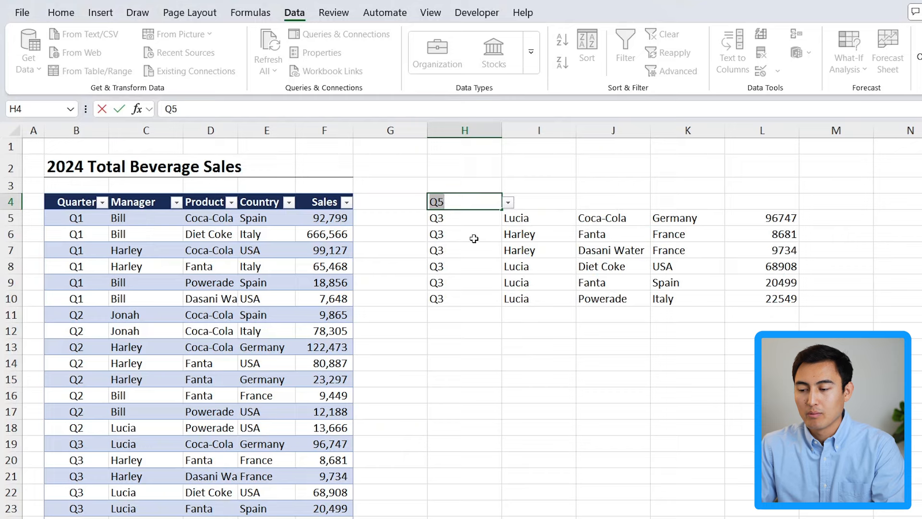
pyautogui.write('Q1')
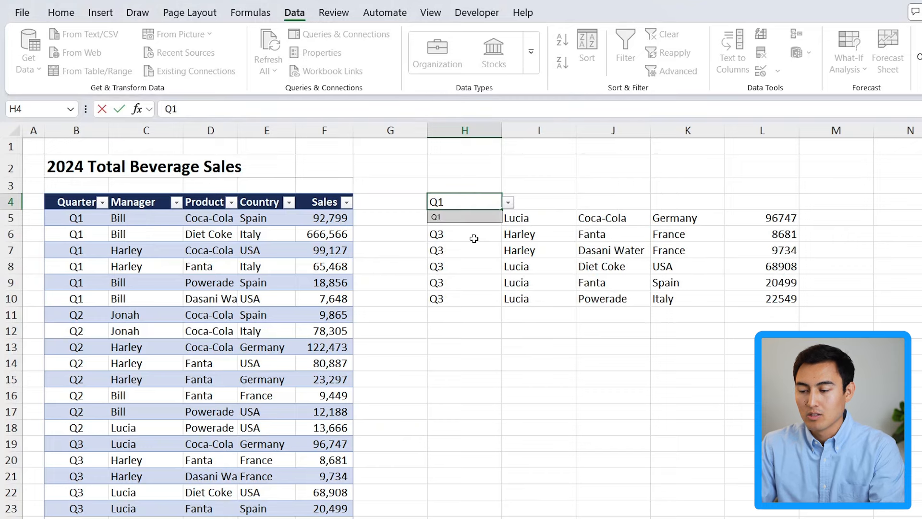
pyautogui.press('Return')
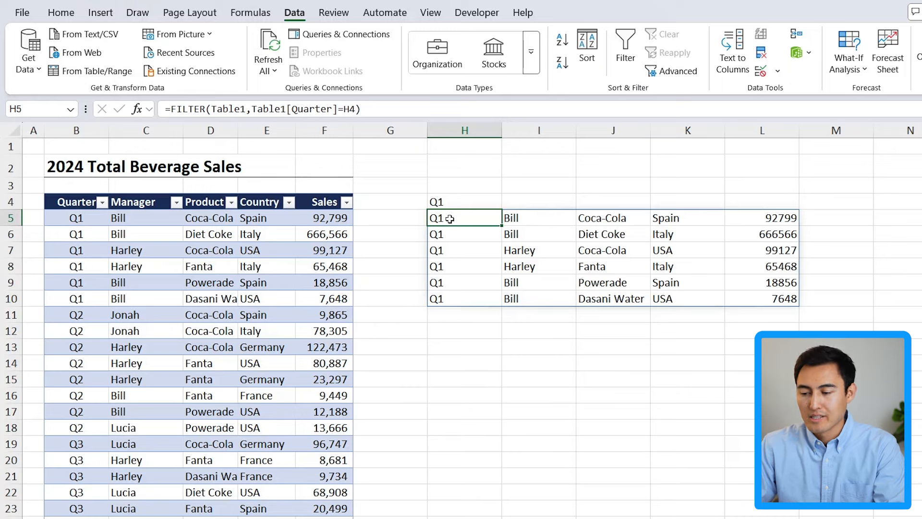
# Step: Wrap the FILTER formula in H5 in VSTACK so that Table1[#Headers] is stacked above the filtered rows
pyautogui.doubleClick(449, 219)
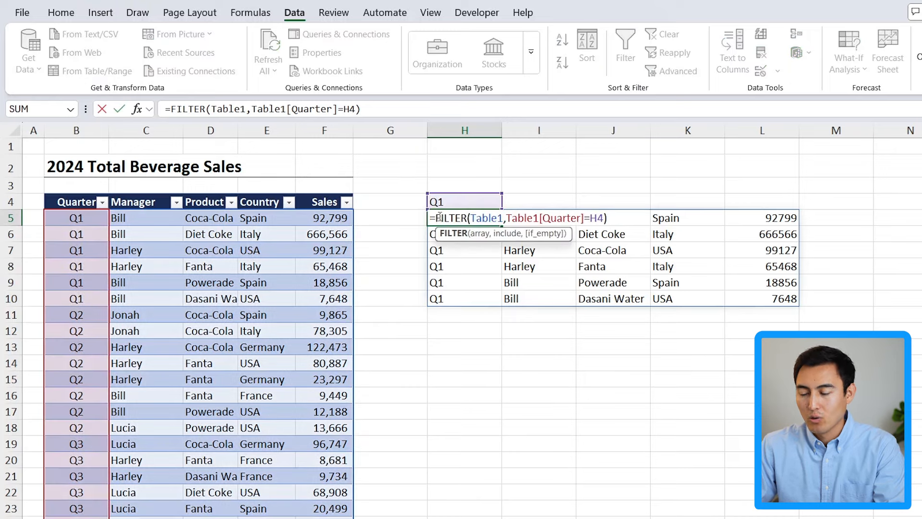
pyautogui.write('vs')
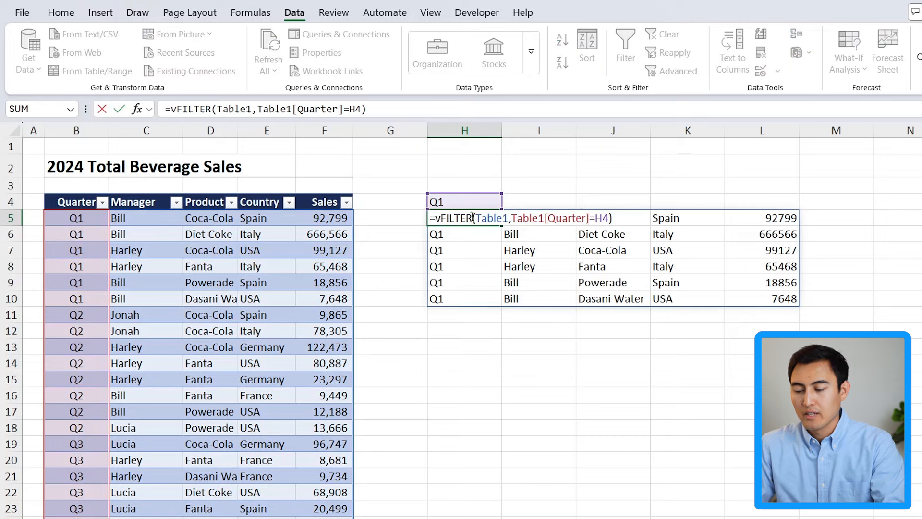
pyautogui.write('tack')
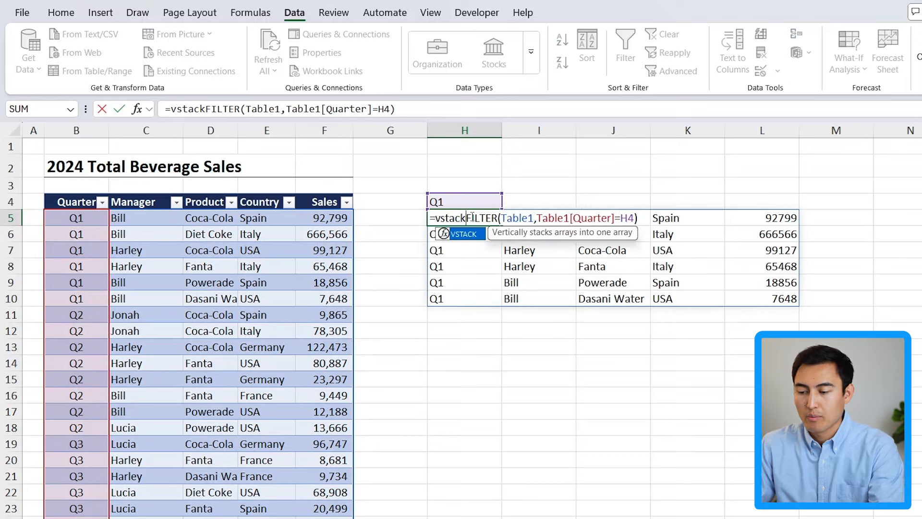
pyautogui.doubleClick(459, 236)
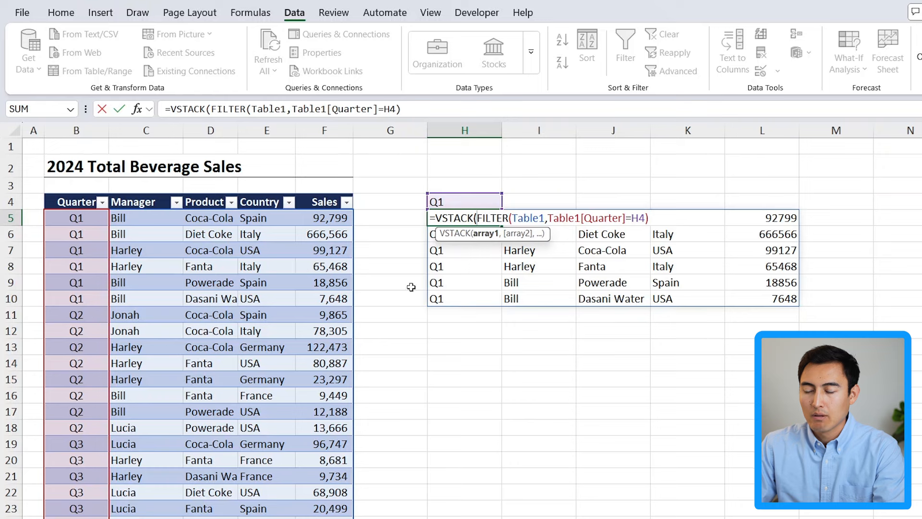
pyautogui.moveTo(67, 202); pyautogui.dragTo(325, 204)
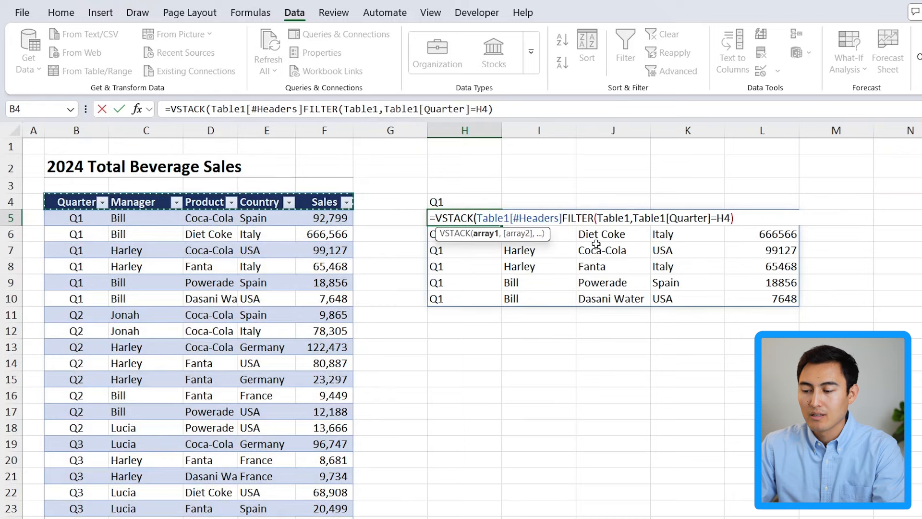
pyautogui.write(',')
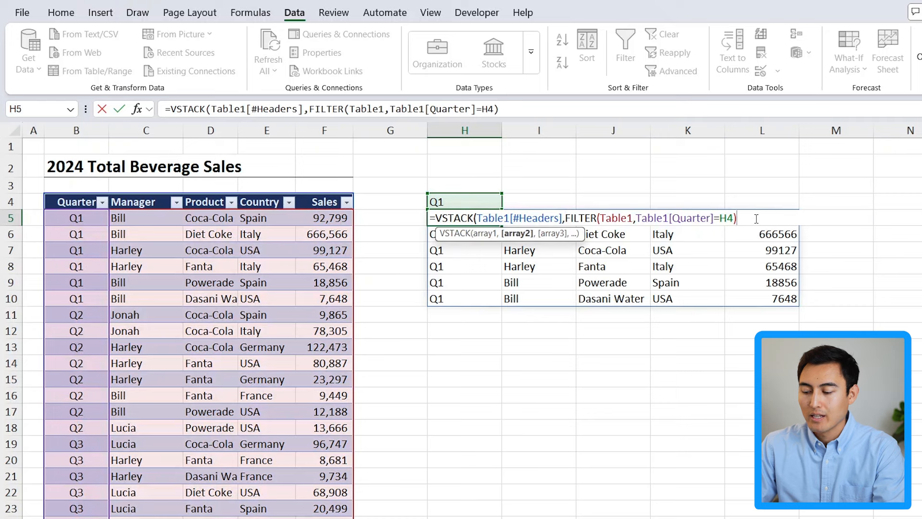
pyautogui.write(')')
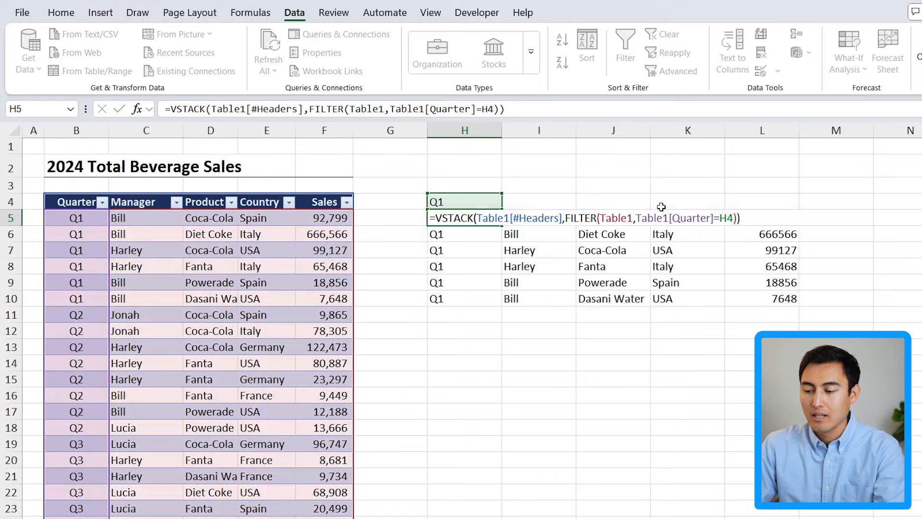
pyautogui.press('Return')
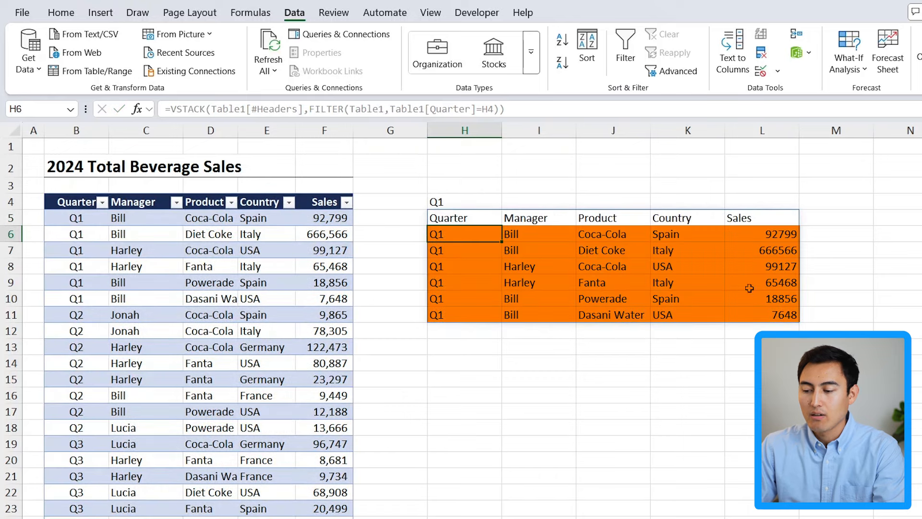
# Step: Format the extract's header row H5:L5 with a dark blue fill and bold white text
pyautogui.press('Up')
pyautogui.press('Right')
pyautogui.press('Left')
pyautogui.hotkey('ctrl', 'shift', 'Right')
pyautogui.press('Right')
pyautogui.press('Left')
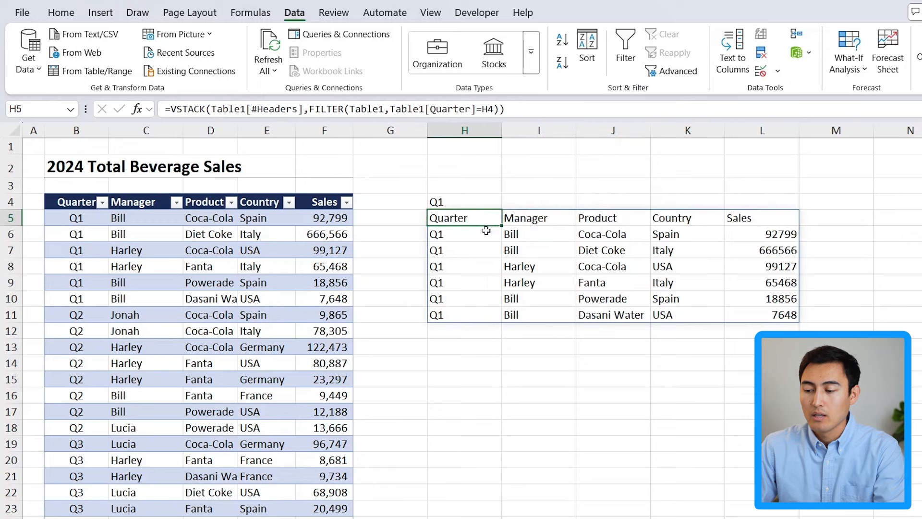
pyautogui.hotkey('ctrl', 'shift', 'Right')
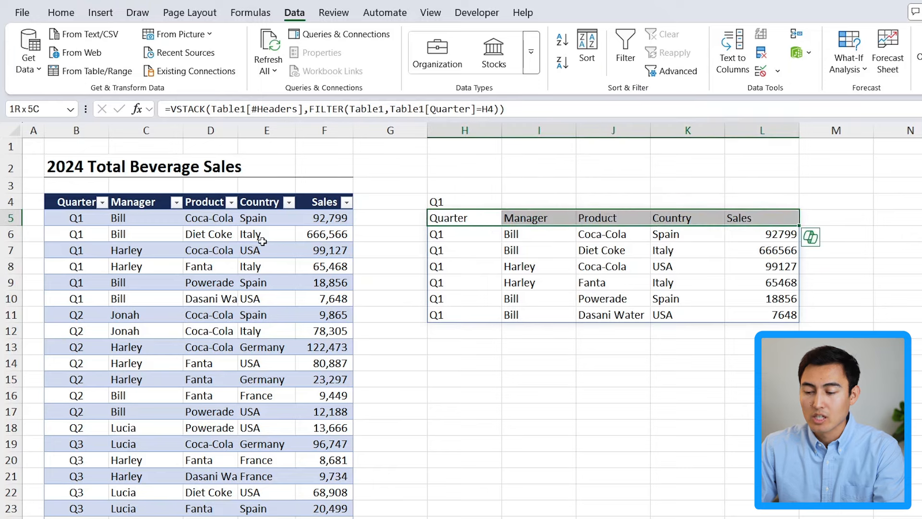
pyautogui.click(61, 19)
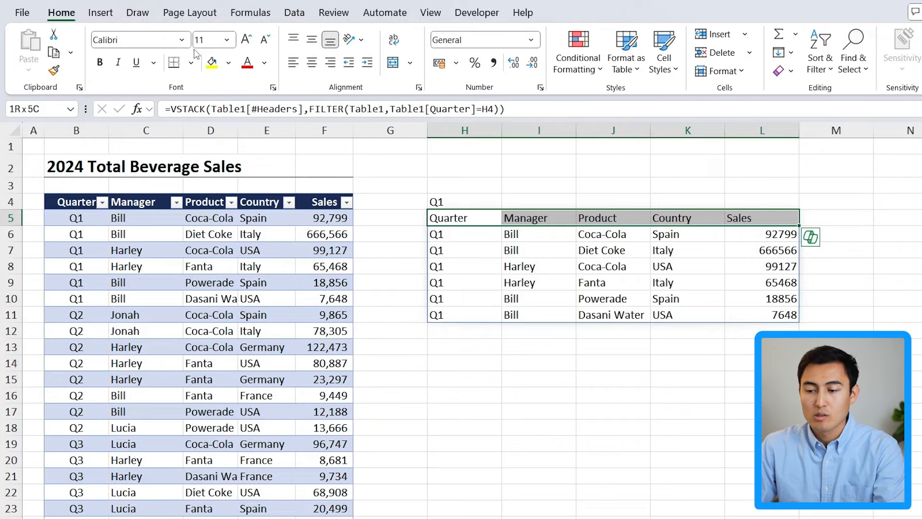
pyautogui.click(229, 63)
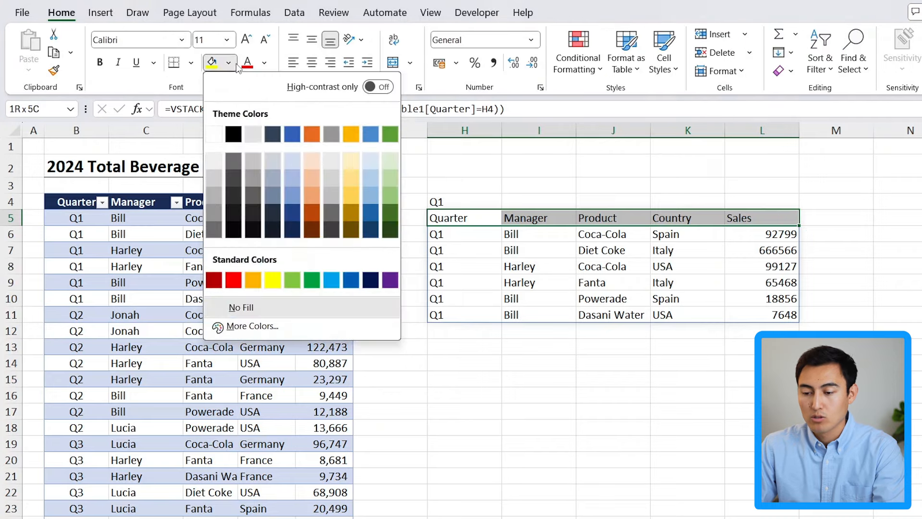
pyautogui.click(367, 282)
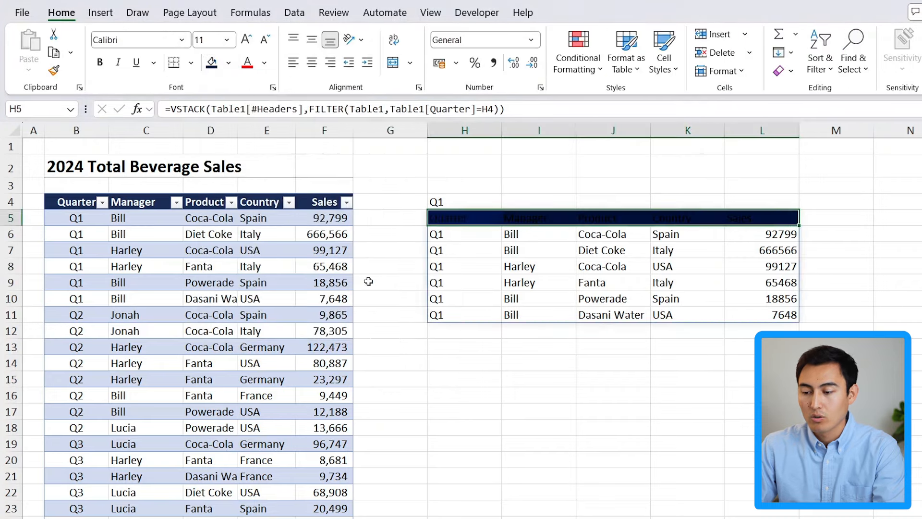
pyautogui.click(265, 68)
pyautogui.click(249, 157)
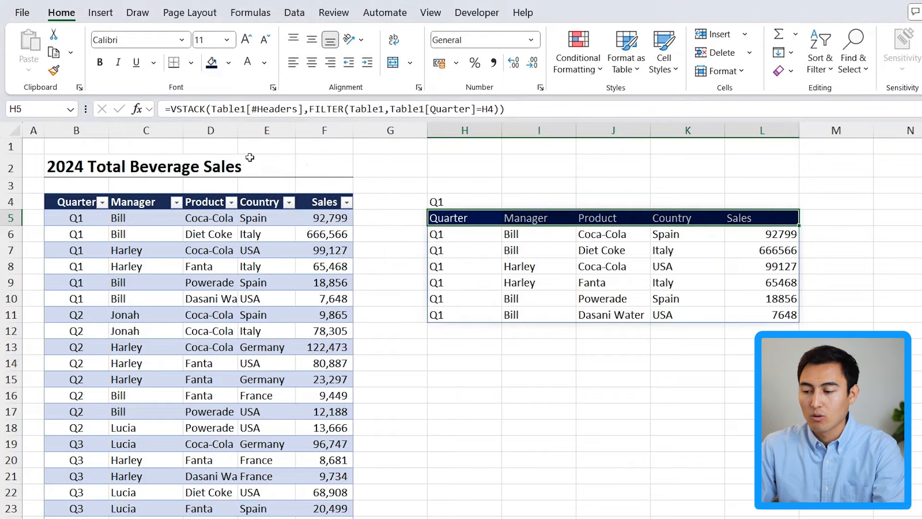
pyautogui.press('Up')
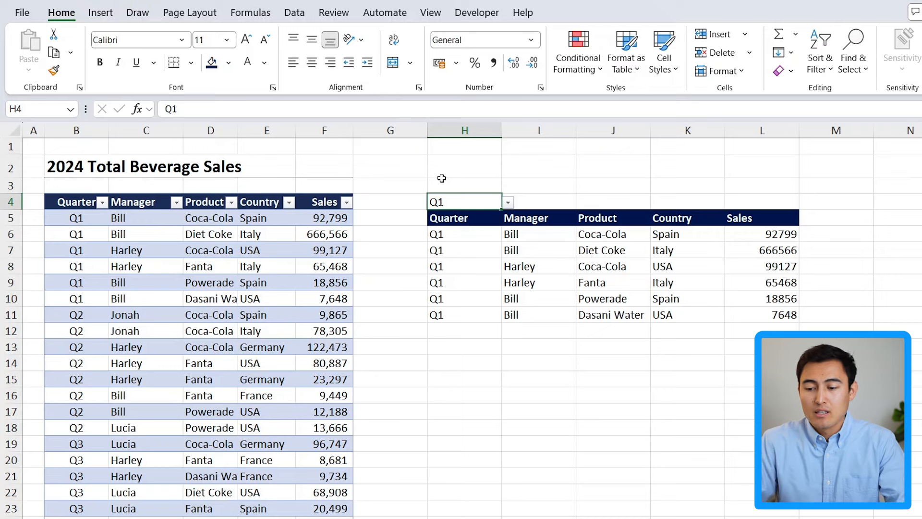
# Step: Start a new record directly below the sales table by entering Q4 as the quarter in B30
pyautogui.click(76, 250)
pyautogui.press('Down')
pyautogui.press('Down')
pyautogui.press('Down')
pyautogui.press('Down')
pyautogui.press('Down')
pyautogui.press('Down')
pyautogui.press('Down')
pyautogui.press('Down')
pyautogui.press('Down')
pyautogui.press('Down')
pyautogui.press('Down')
pyautogui.press('Down')
pyautogui.press('Down')
pyautogui.press('Down')
pyautogui.press('Down')
pyautogui.press('Down')
pyautogui.press('Down')
pyautogui.press('Down')
pyautogui.press('Down')
pyautogui.press('Down')
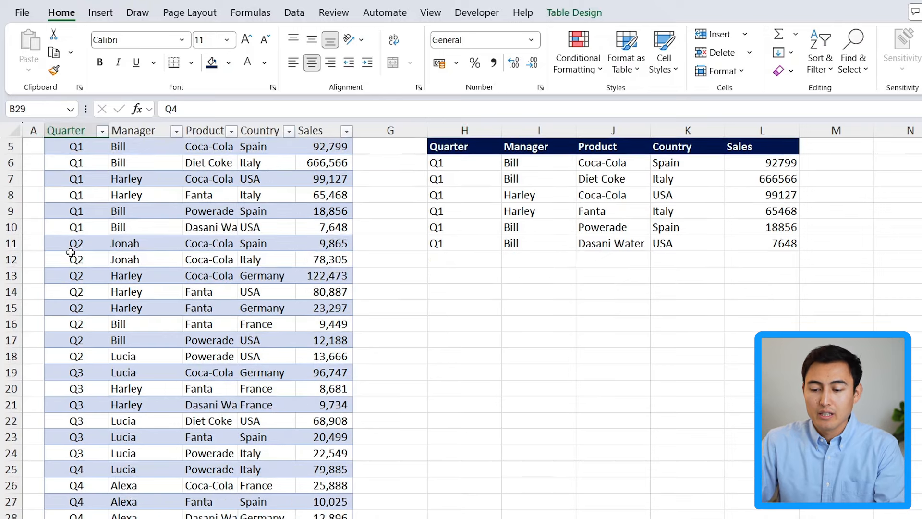
pyautogui.press('Down')
pyautogui.press('Down')
pyautogui.press('Up')
pyautogui.press('Up')
pyautogui.press('Up')
pyautogui.write('Q4')
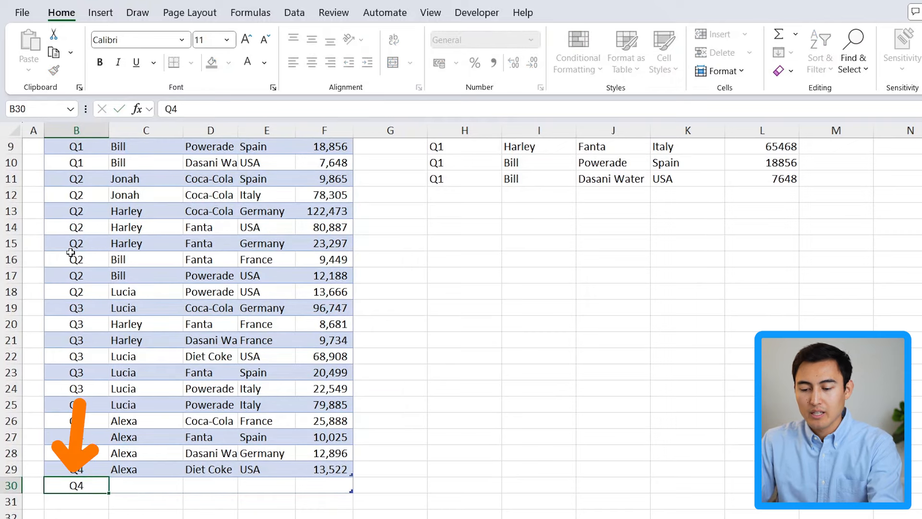
# Step: Fill the manager, product, country and sales cells of row 30 with Test
pyautogui.press('Tab')
pyautogui.write('Test')
pyautogui.press('Tab')
pyautogui.write('Test')
pyautogui.press('Tab')
pyautogui.write('Test')
pyautogui.press('Tab')
pyautogui.write('Test')
pyautogui.press('Return')
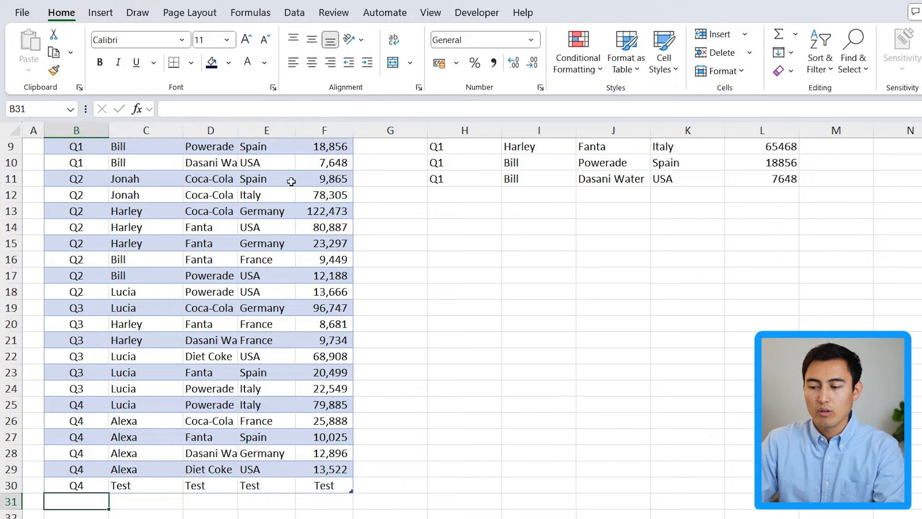
# Step: Choose Q4 as the quarter in H4 and check the extract for the added Test record
pyautogui.scroll(3, 291, 181)
pyautogui.click(444, 196)
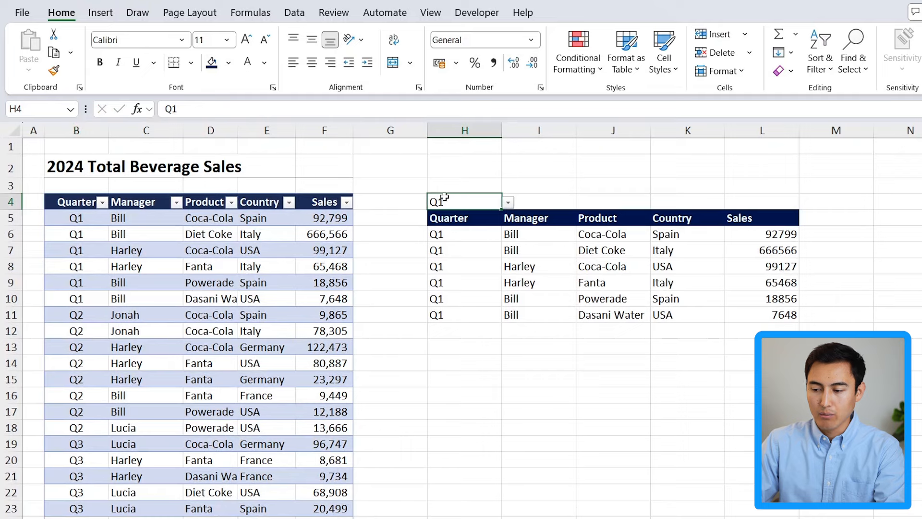
pyautogui.click(508, 203)
pyautogui.click(446, 253)
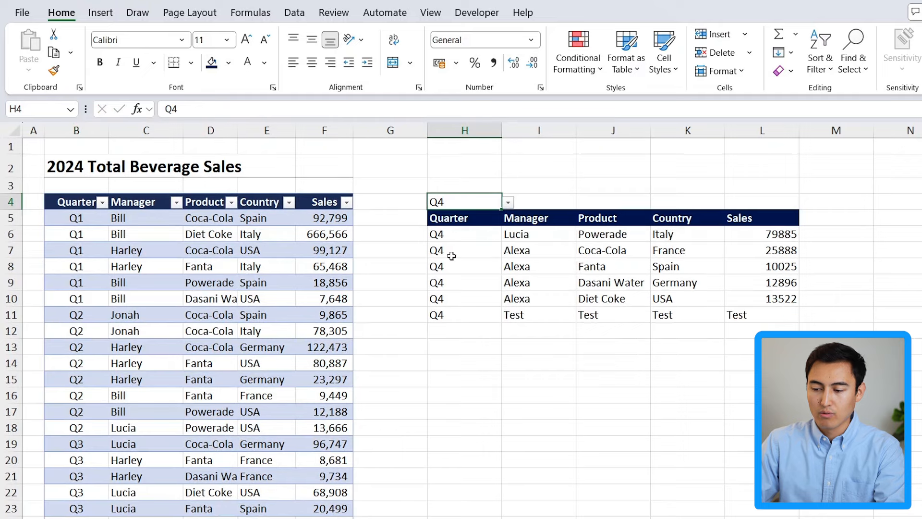
pyautogui.moveTo(439, 314); pyautogui.dragTo(765, 315)
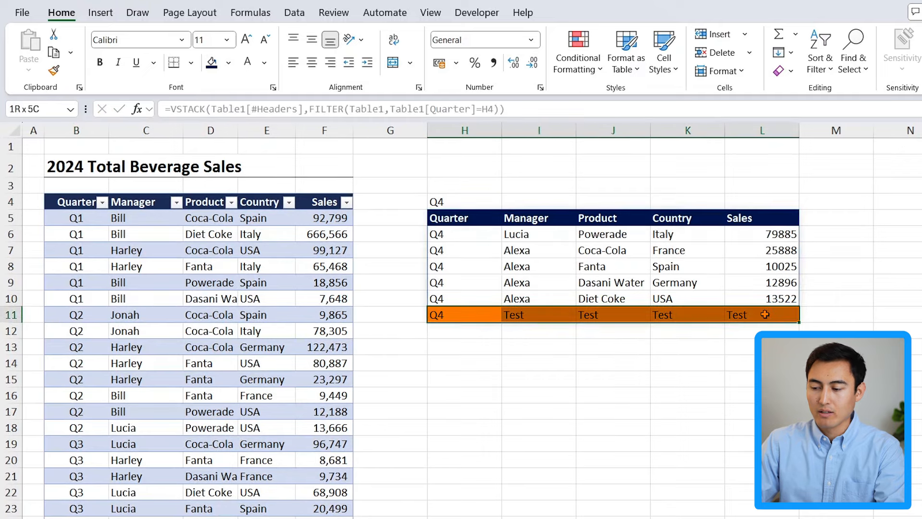
pyautogui.click(457, 342)
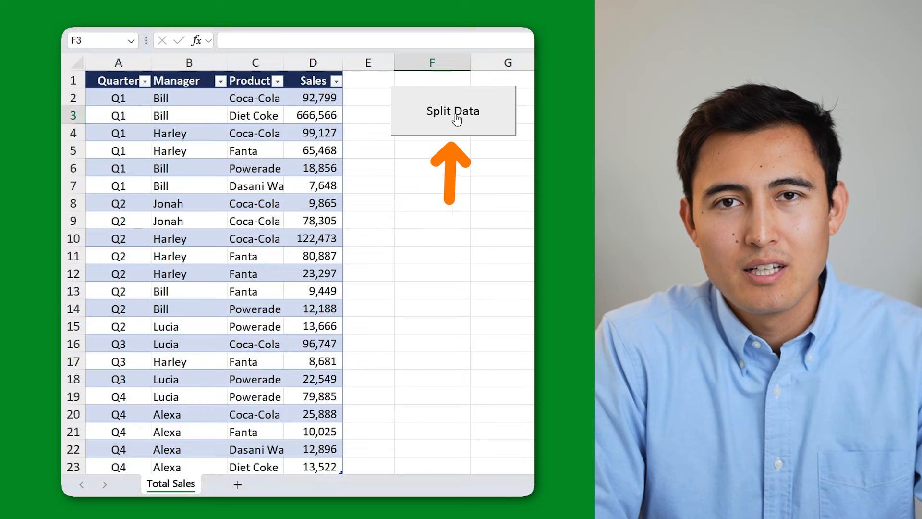
# Step: Run the Split Data macro on the Total Sales sheet, splitting by the column header Quarter
pyautogui.click(456, 120)
pyautogui.write('Quarter')
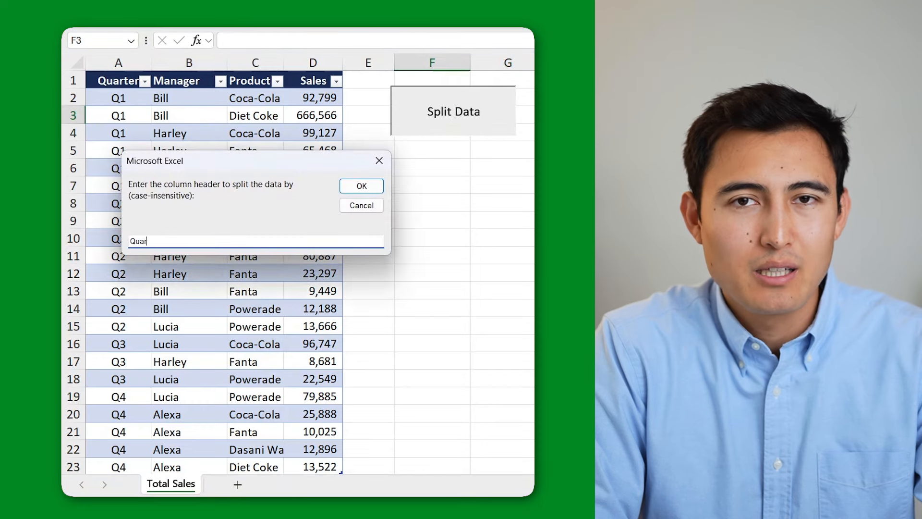
pyautogui.click(364, 186)
# Step: Look through the quarter sheets to examine how the sales data was split
pyautogui.hotkey('ctrl', 'pagedown')
pyautogui.hotkey('ctrl', 'pagedown')
pyautogui.hotkey('ctrl', 'pagedown')
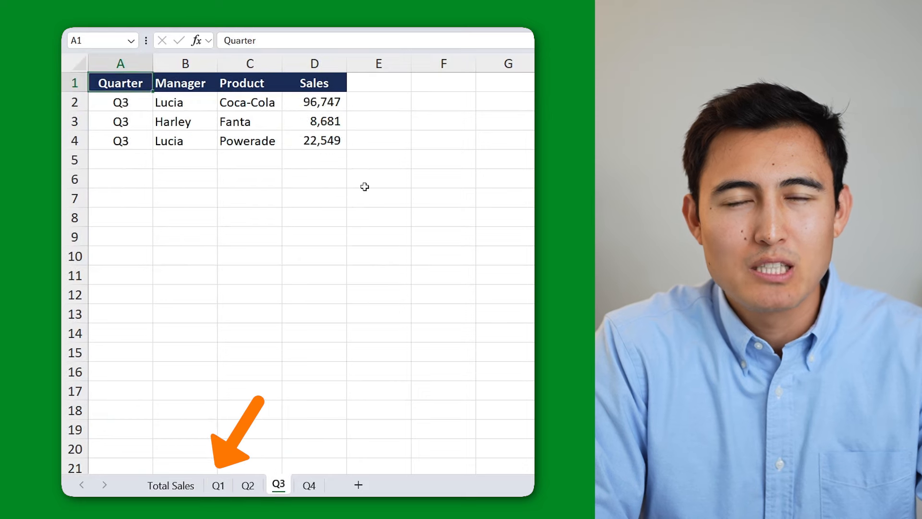
pyautogui.hotkey('ctrl', 'pageup')
pyautogui.hotkey('ctrl', 'pageup')
pyautogui.hotkey('ctrl', 'pageup')
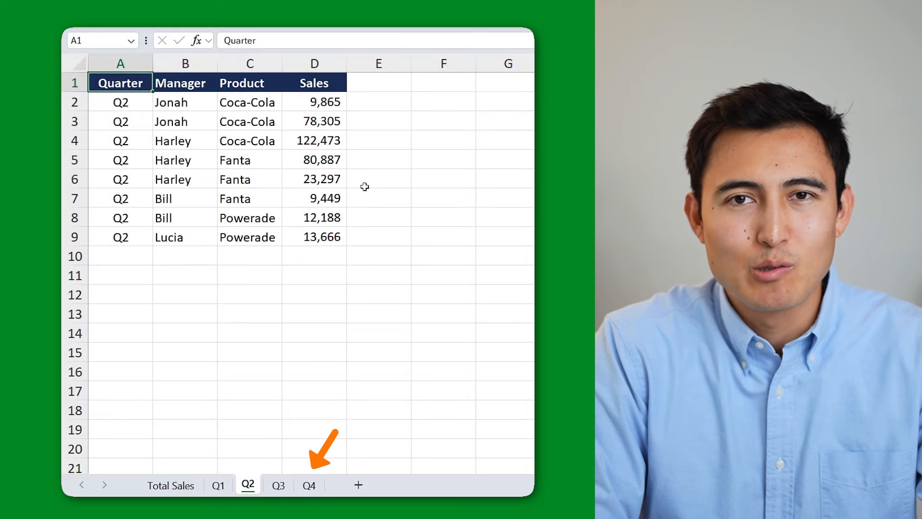
pyautogui.hotkey('ctrl', 'pageup')
pyautogui.hotkey('ctrl', 'pagedown')
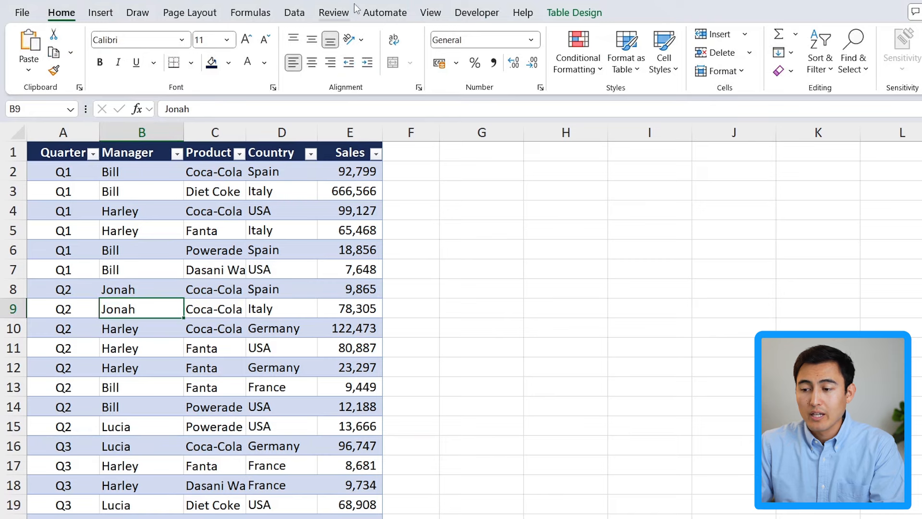
# Step: Check in the Customize the Ribbon options whether Developer is enabled among the main tabs, and close the options
pyautogui.click(475, 18)
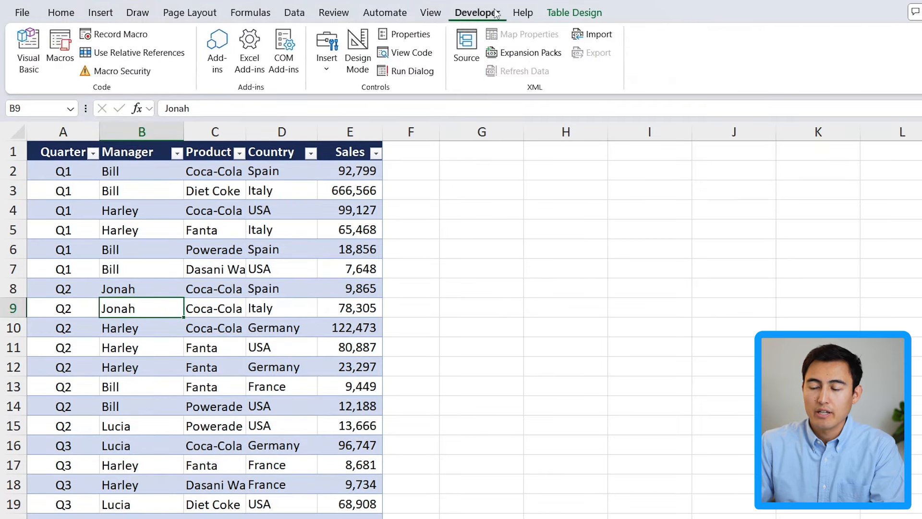
pyautogui.click(60, 13)
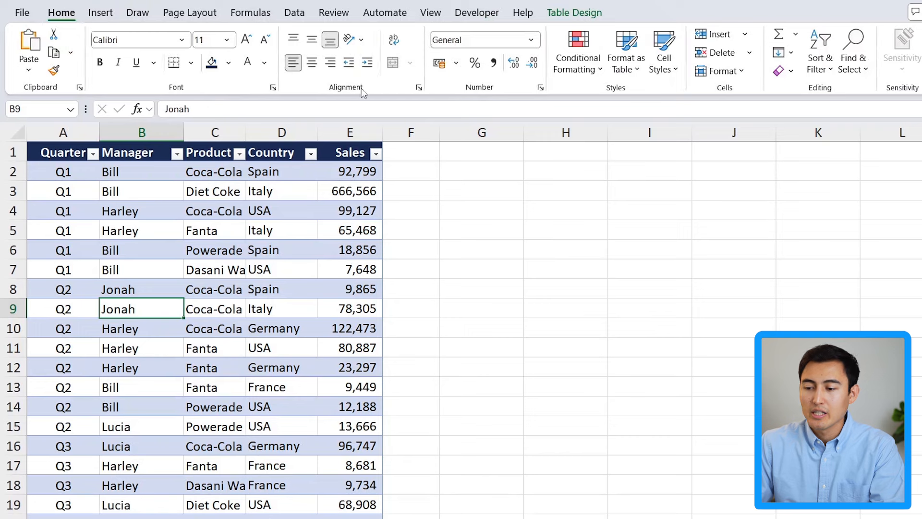
pyautogui.rightClick(387, 85)
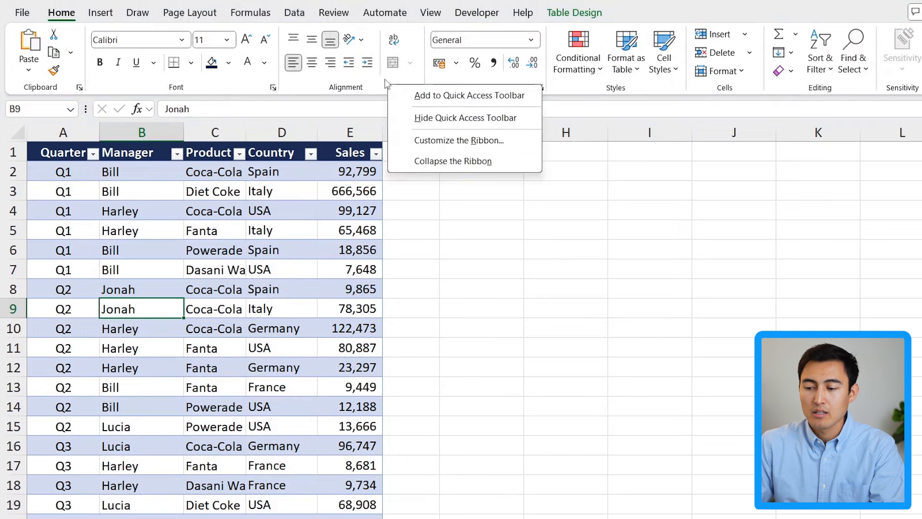
pyautogui.click(479, 143)
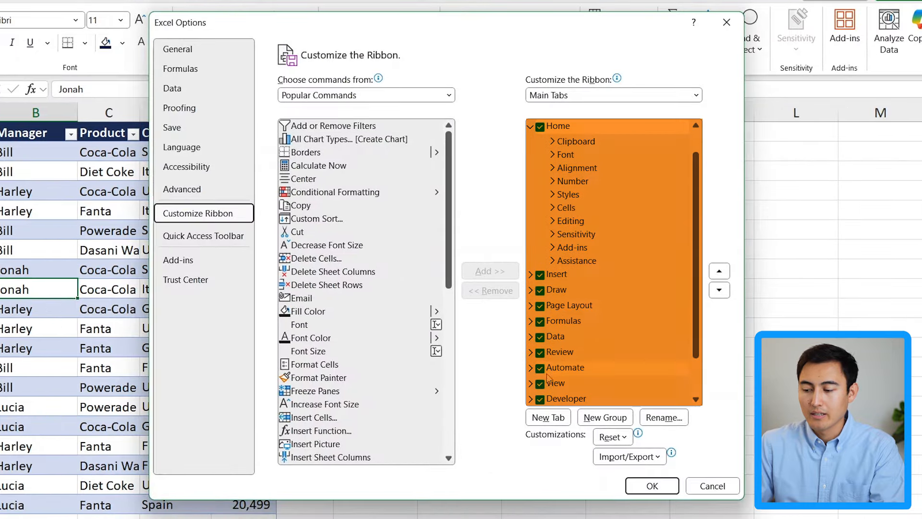
pyautogui.scroll(-1, 561, 399)
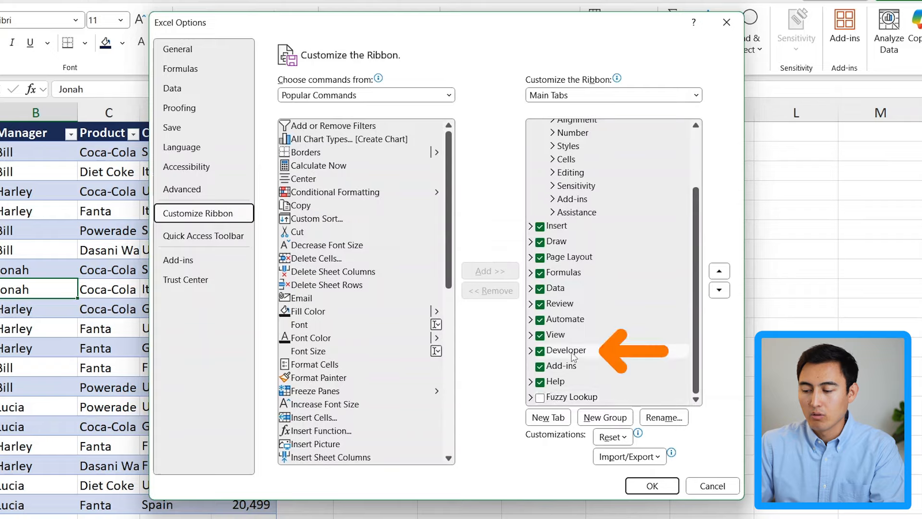
pyautogui.click(566, 350)
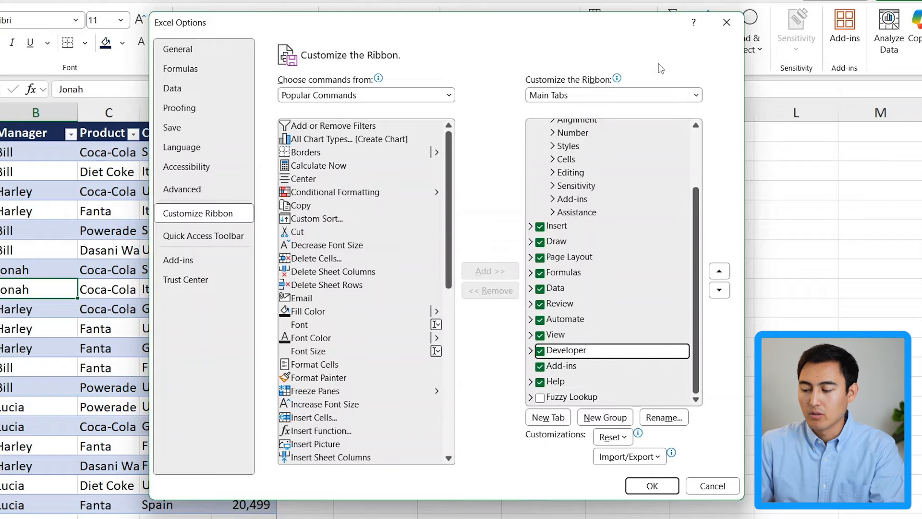
pyautogui.click(727, 25)
# Step: Open the Visual Basic editor and select Module1 in the Macro Exercise project
pyautogui.click(478, 12)
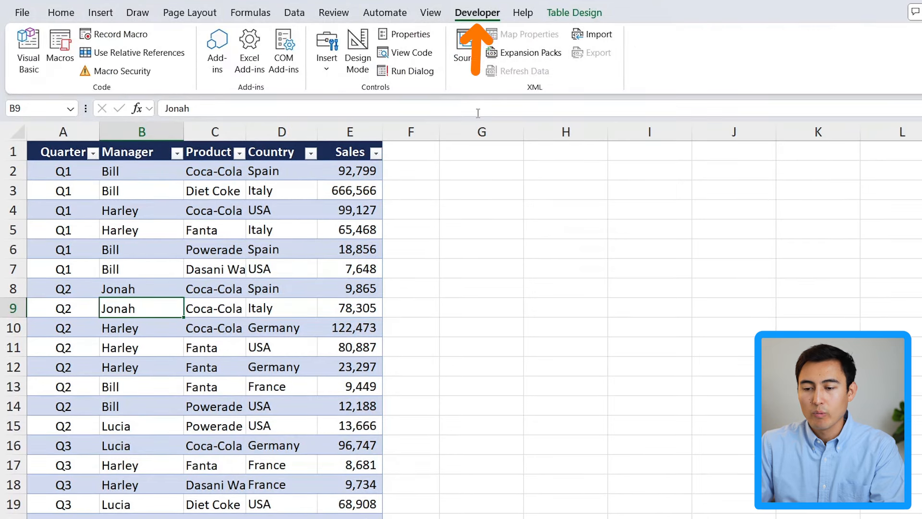
pyautogui.click(29, 43)
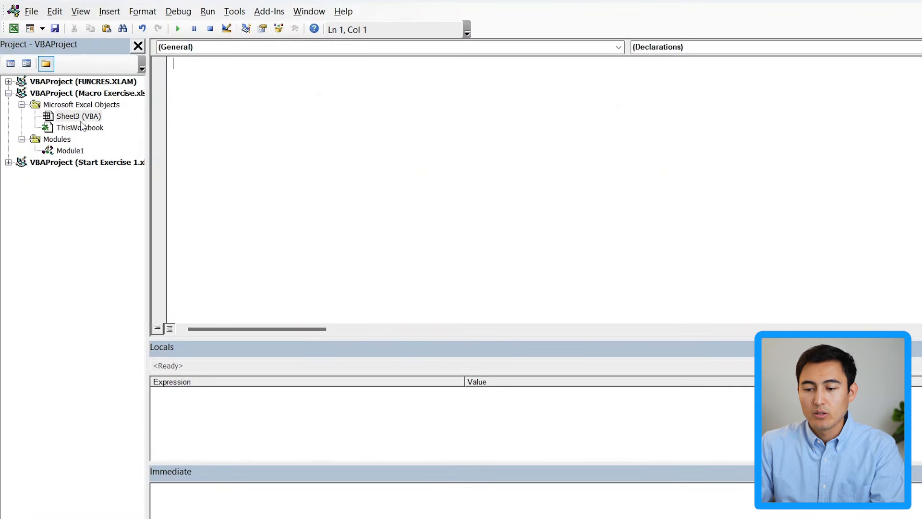
pyautogui.click(69, 152)
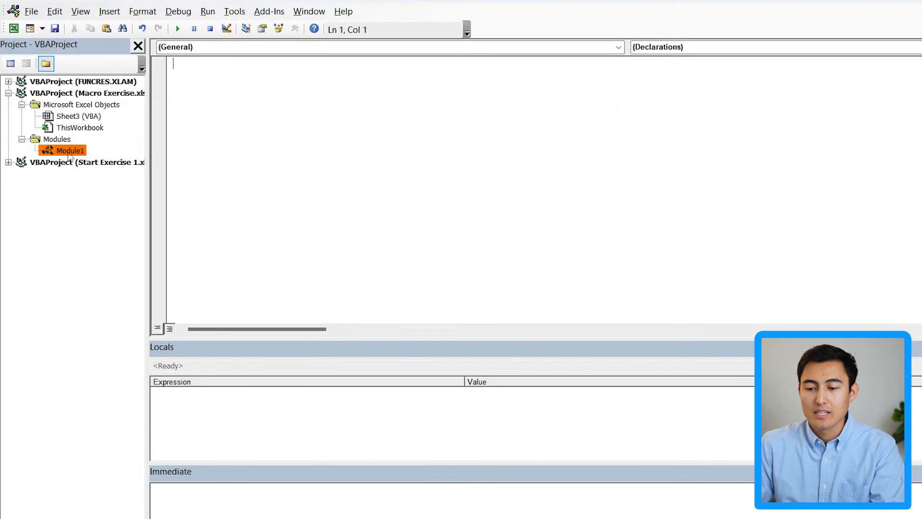
# Step: Paste the SplitDataBySelectedColumn macro code into the empty Module1 code window
pyautogui.doubleClick(70, 151)
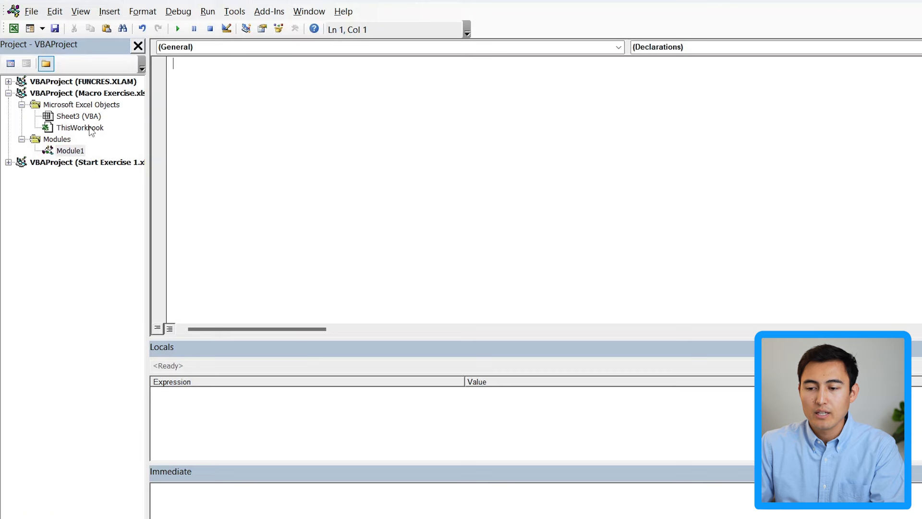
pyautogui.click(110, 11)
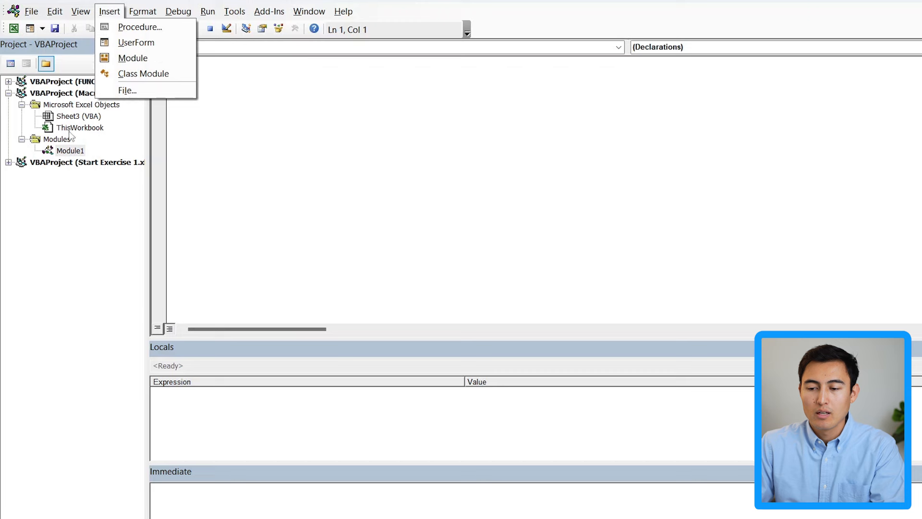
pyautogui.click(259, 177)
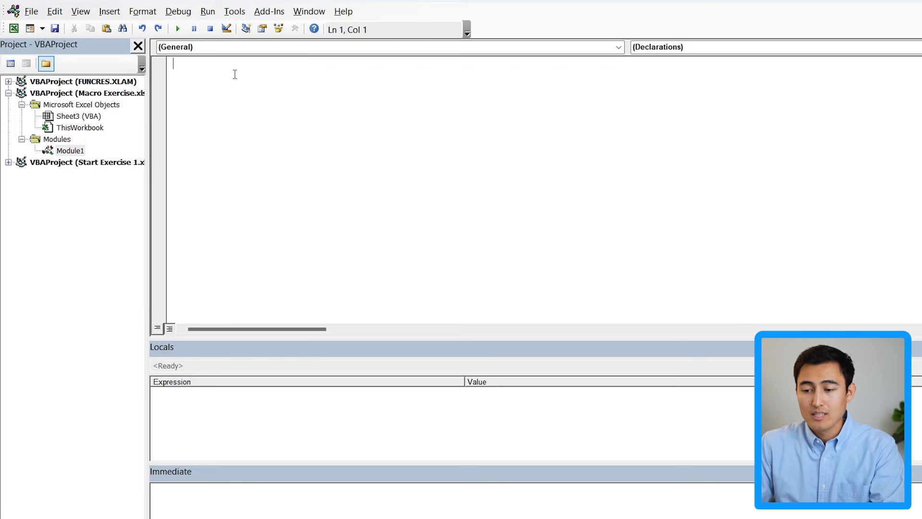
pyautogui.hotkey('ctrl', 'v')
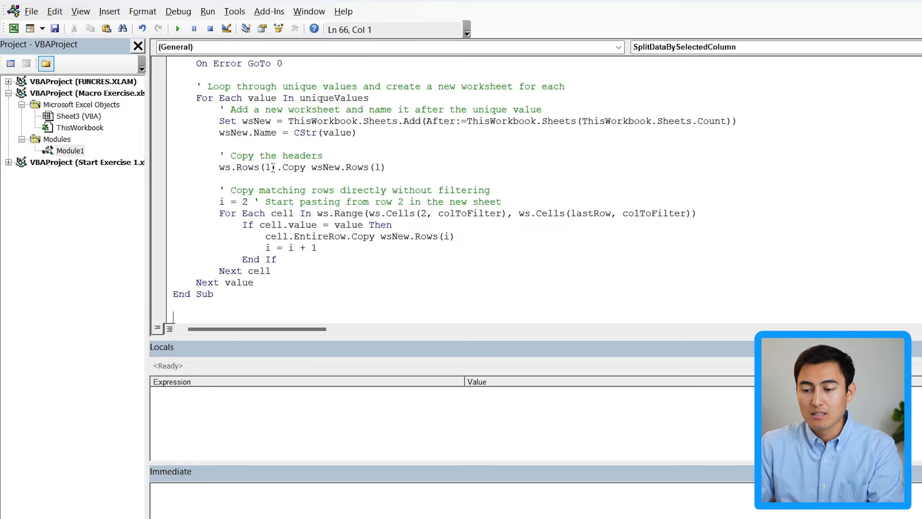
# Step: Read through the macro code from its declarations to the loop that creates a new worksheet for each unique value
pyautogui.scroll(12, 272, 168)
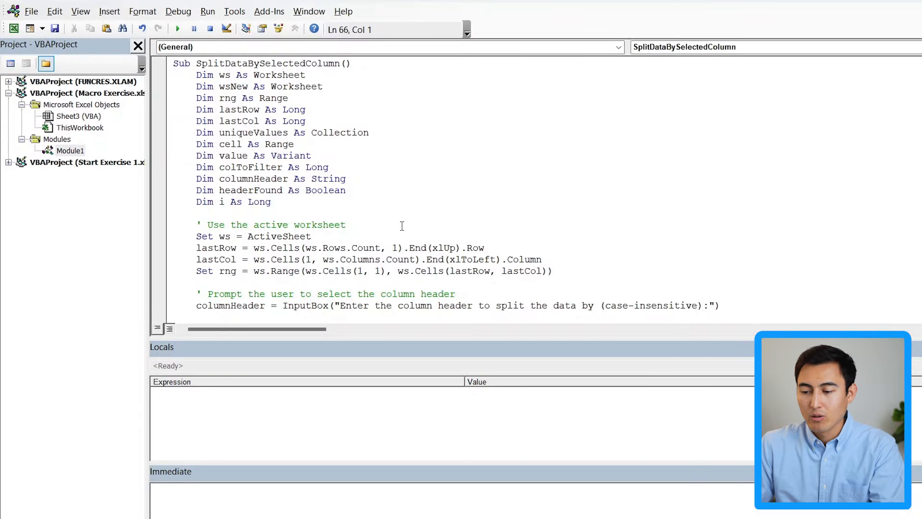
pyautogui.scroll(-2, 402, 225)
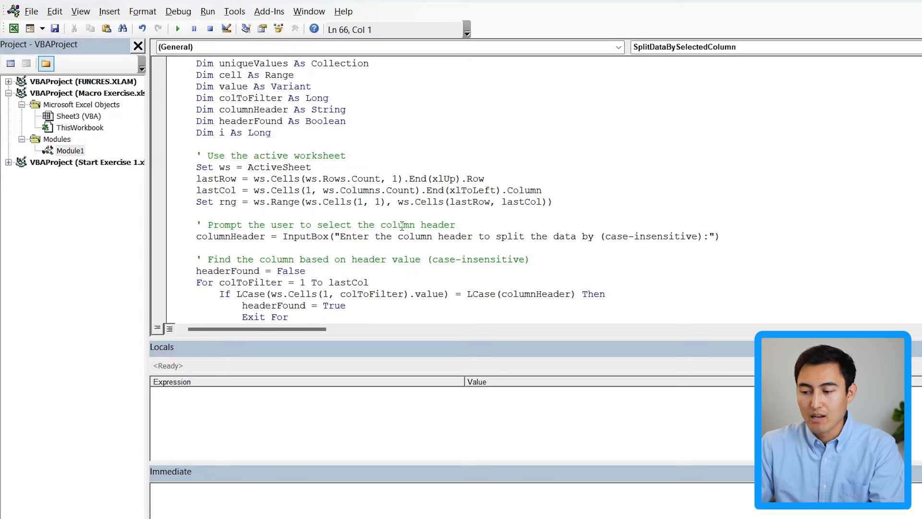
pyautogui.scroll(-7, 402, 226)
pyautogui.scroll(-3, 401, 226)
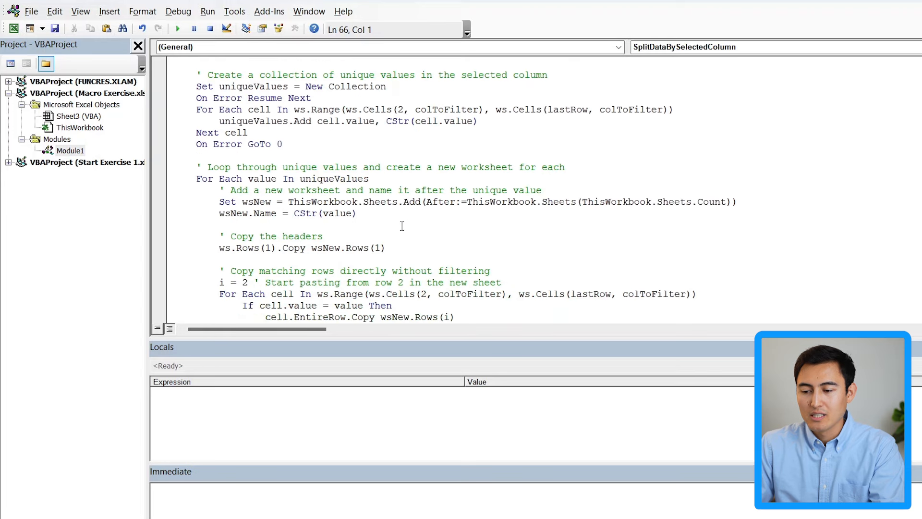
pyautogui.doubleClick(390, 169)
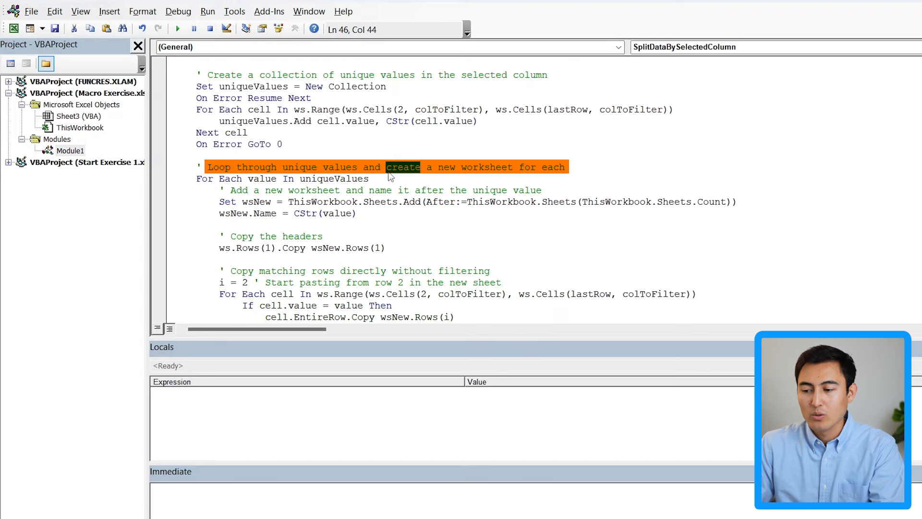
pyautogui.click(589, 173)
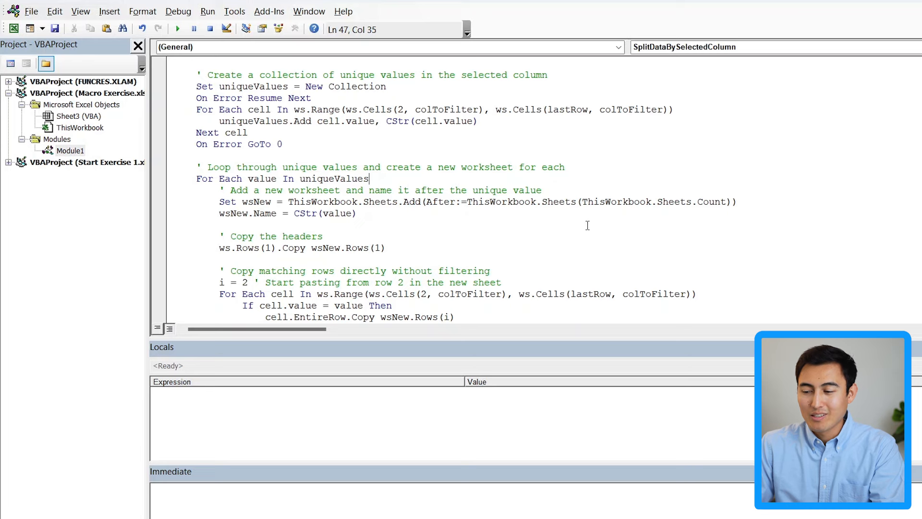
pyautogui.scroll(-3, 587, 225)
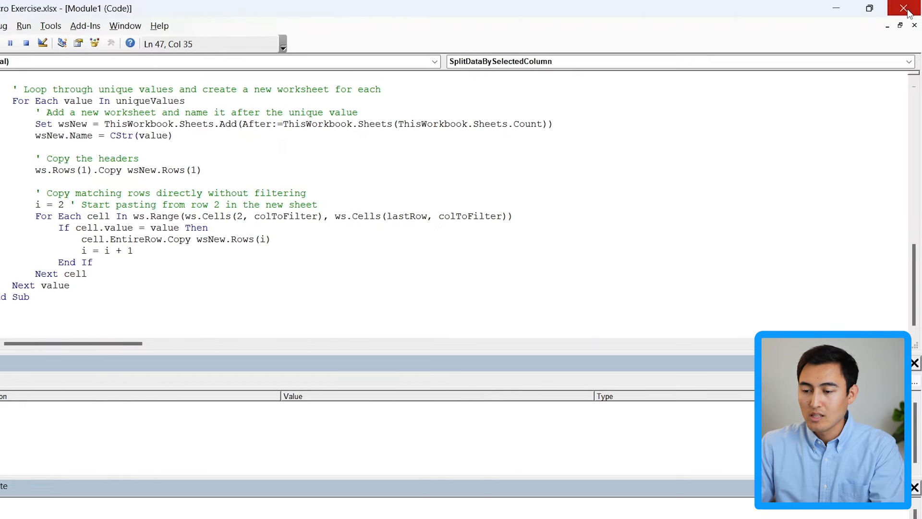
# Step: Close the Visual Basic editor and check the workbook's macro list for SplitDataBySelectedColumn
pyautogui.click(903, 8)
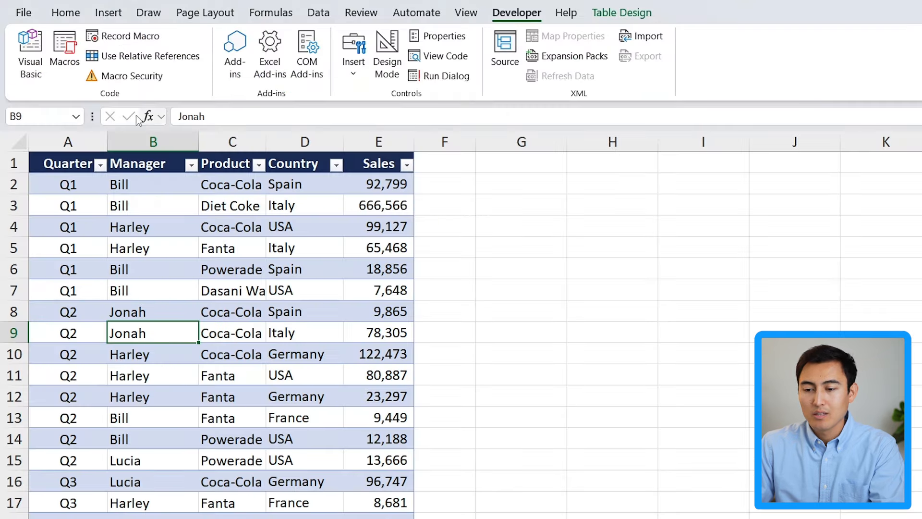
pyautogui.click(70, 50)
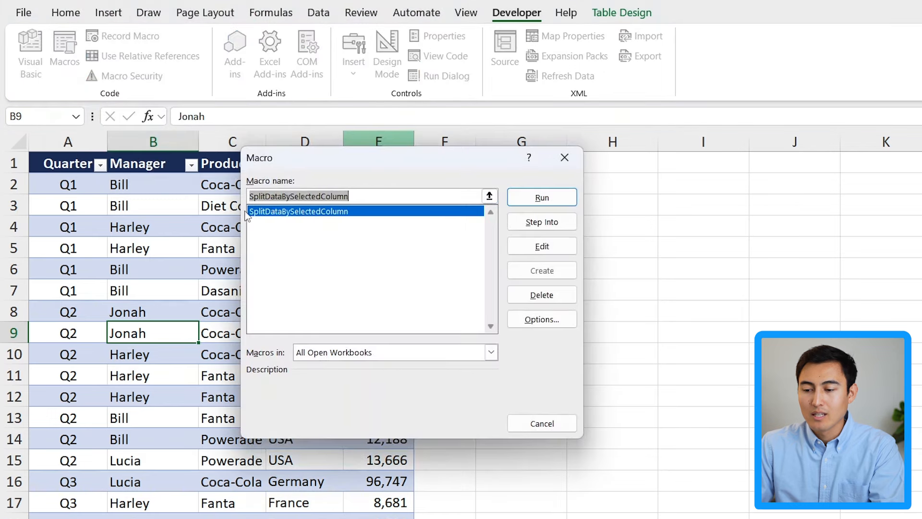
pyautogui.click(565, 158)
# Step: Add a form control button over cells G2:H4 and assign the SplitDataBySelectedColumn macro to it
pyautogui.click(515, 185)
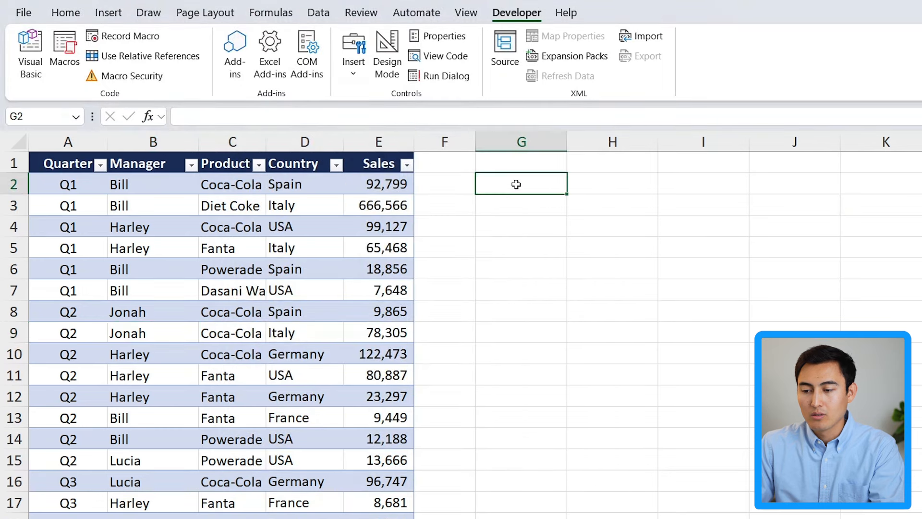
pyautogui.click(357, 67)
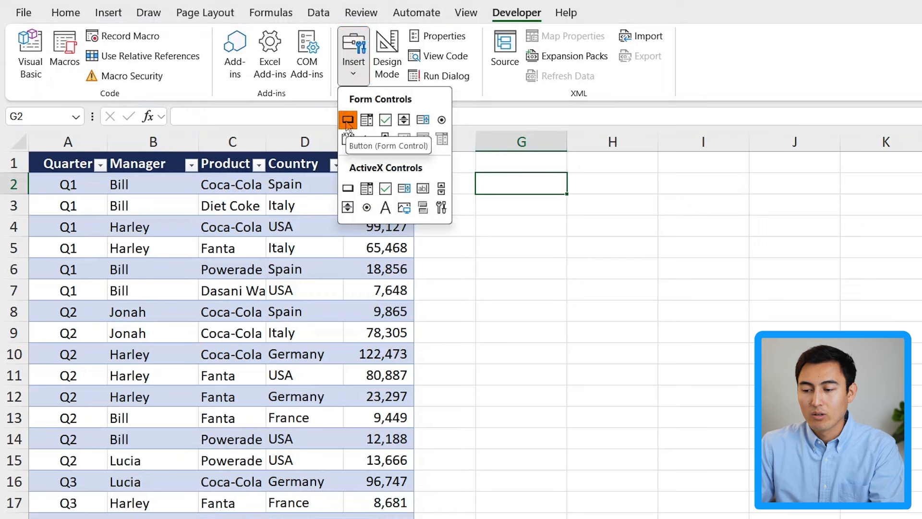
pyautogui.click(347, 120)
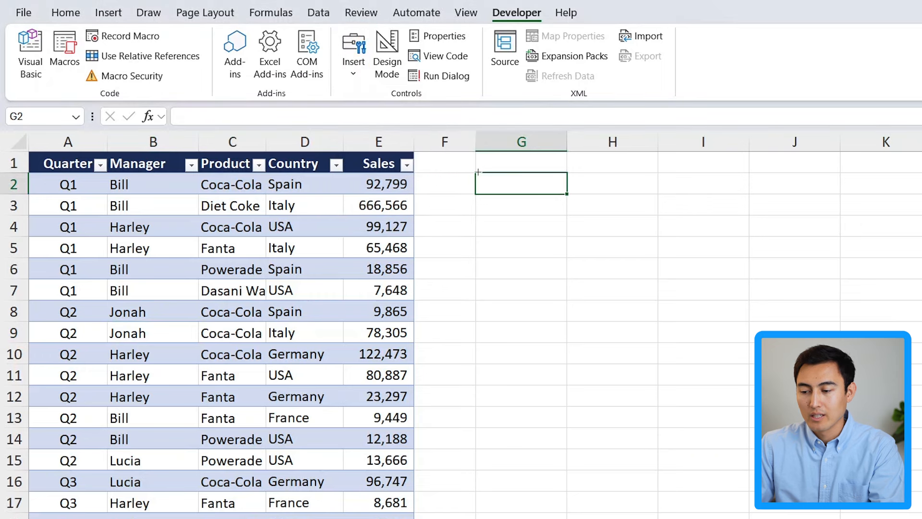
pyautogui.moveTo(477, 172); pyautogui.dragTo(659, 235)
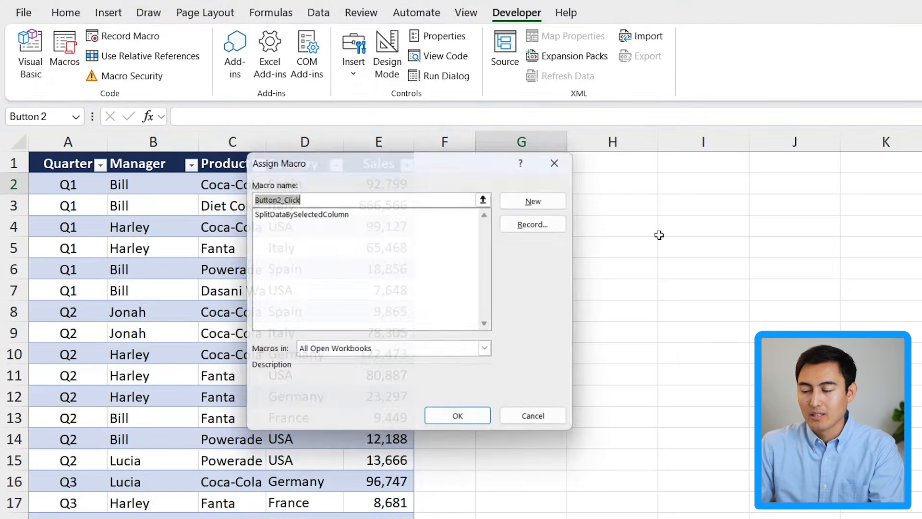
pyautogui.click(299, 214)
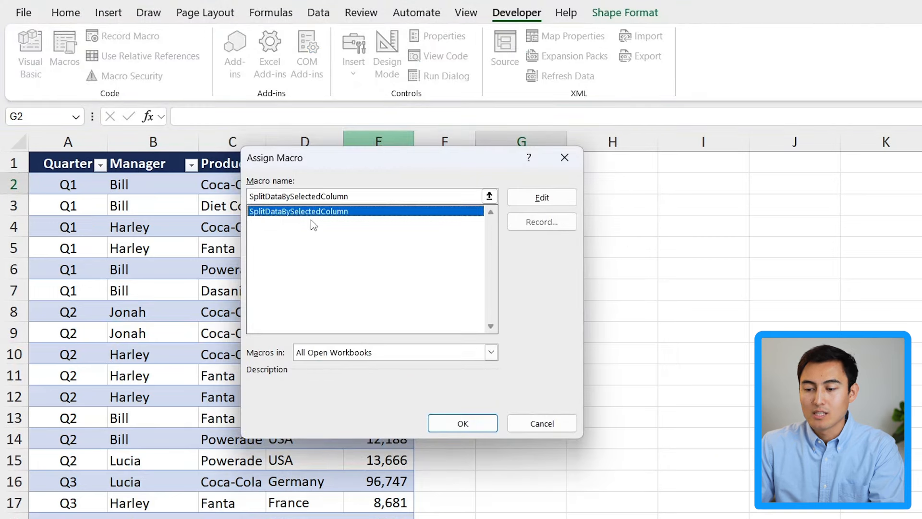
pyautogui.click(448, 422)
# Step: Replace the new button's label with Split Data
pyautogui.click(544, 206)
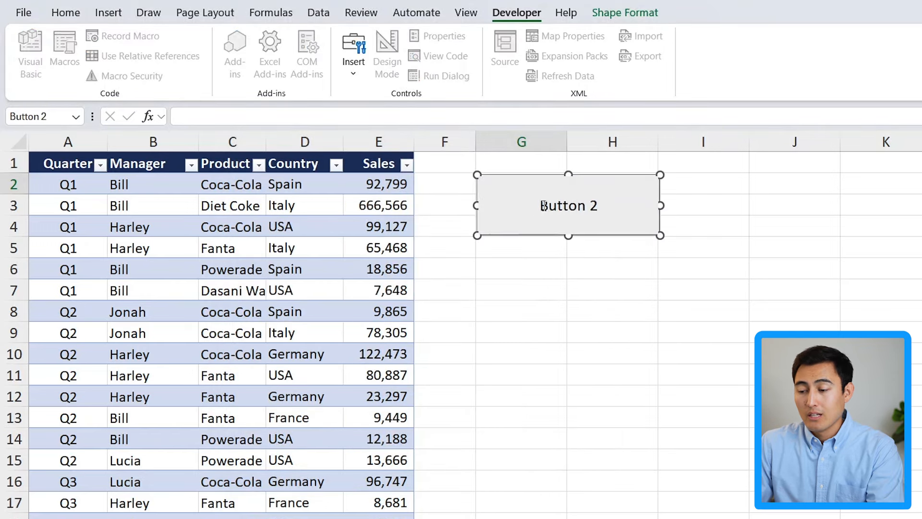
pyautogui.write('Split Data')
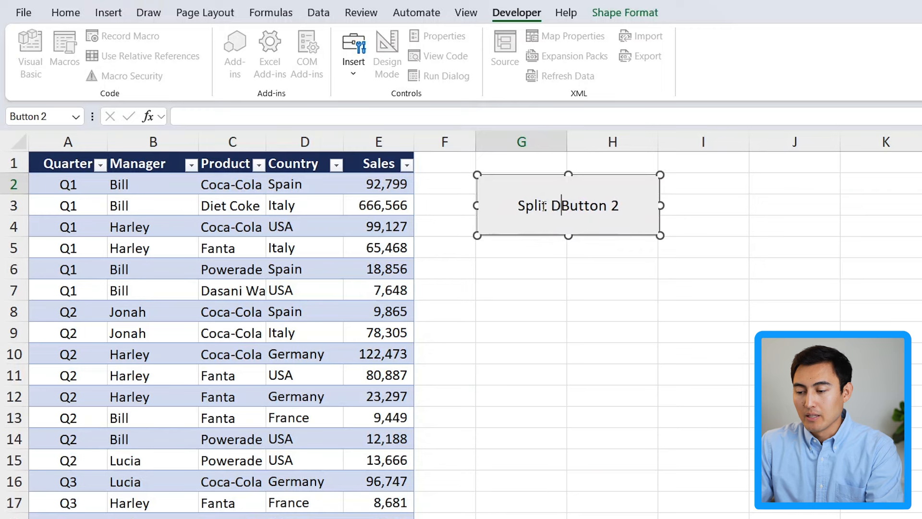
pyautogui.moveTo(572, 205); pyautogui.dragTo(630, 205)
pyautogui.press('BackSpace')
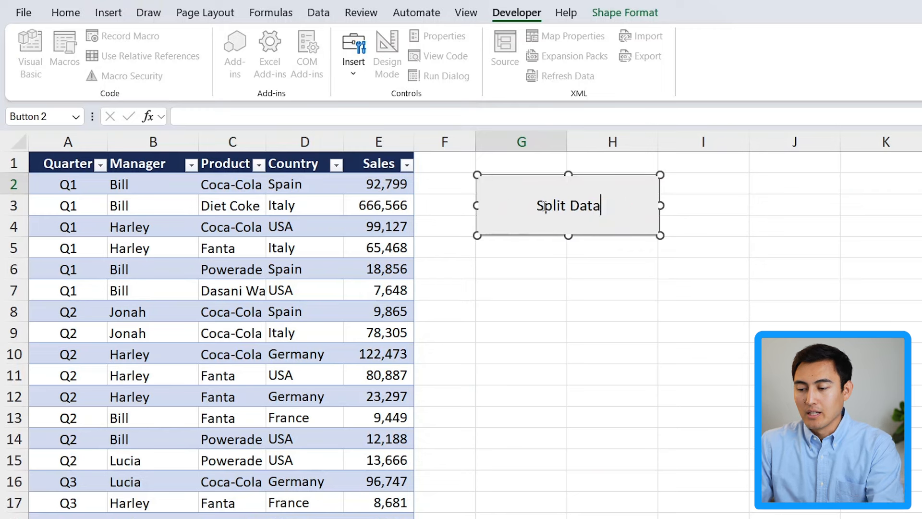
pyautogui.click(583, 385)
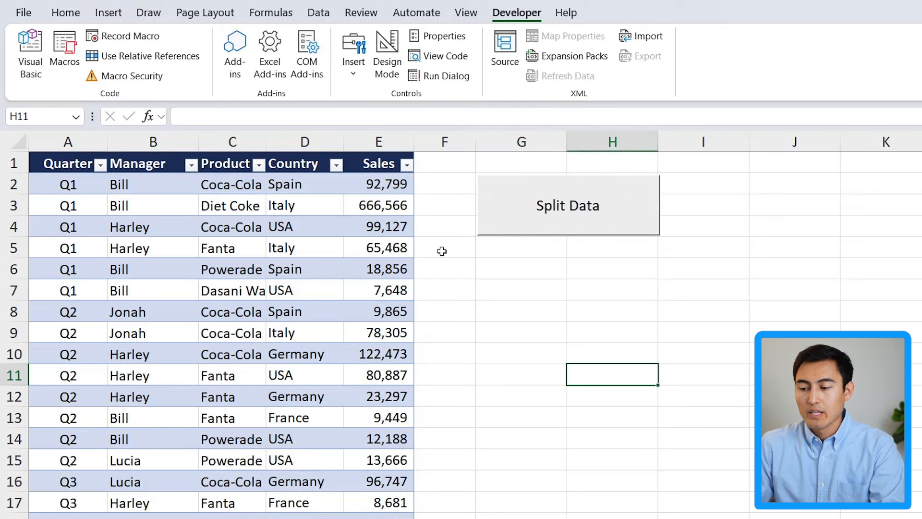
# Step: Check that the table's headers sit in row 1 and its data starts in column A
pyautogui.scroll(2, 472, 387)
pyautogui.hscroll(-2, 472, 387)
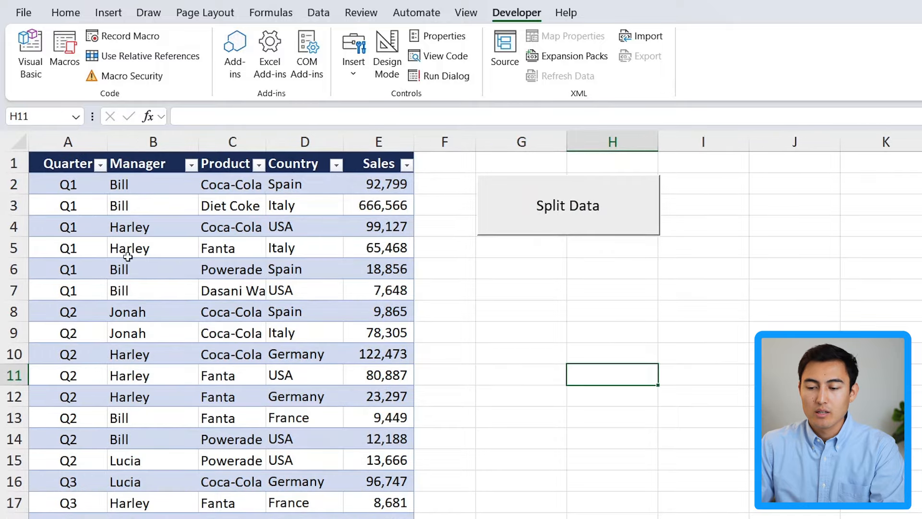
pyautogui.click(14, 162)
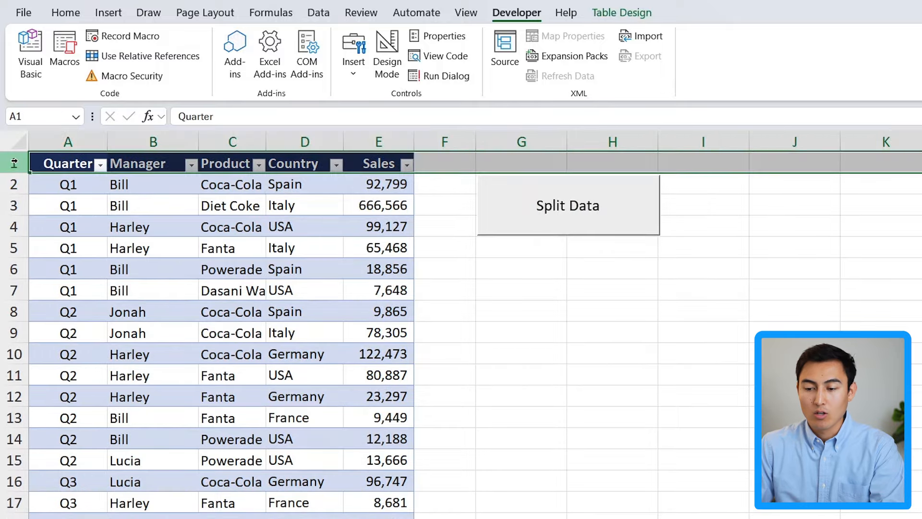
pyautogui.click(54, 159)
pyautogui.click(62, 143)
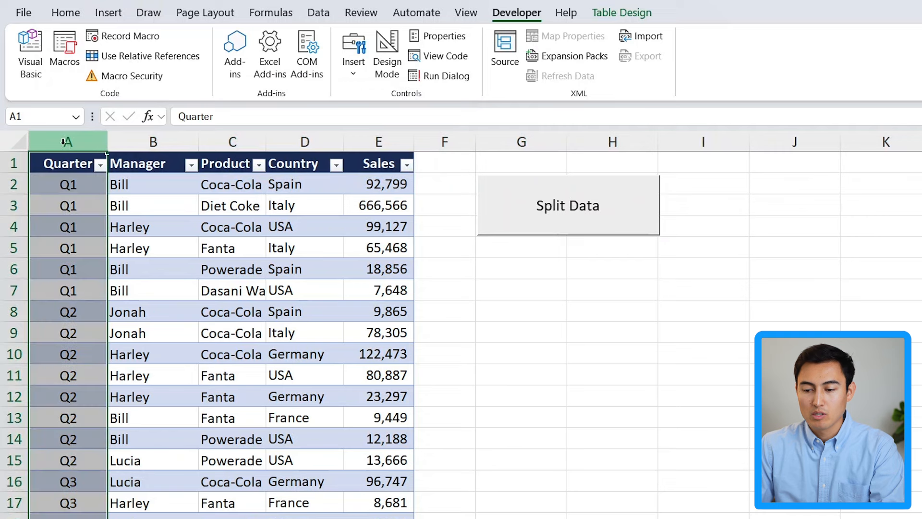
pyautogui.click(144, 164)
pyautogui.click(53, 164)
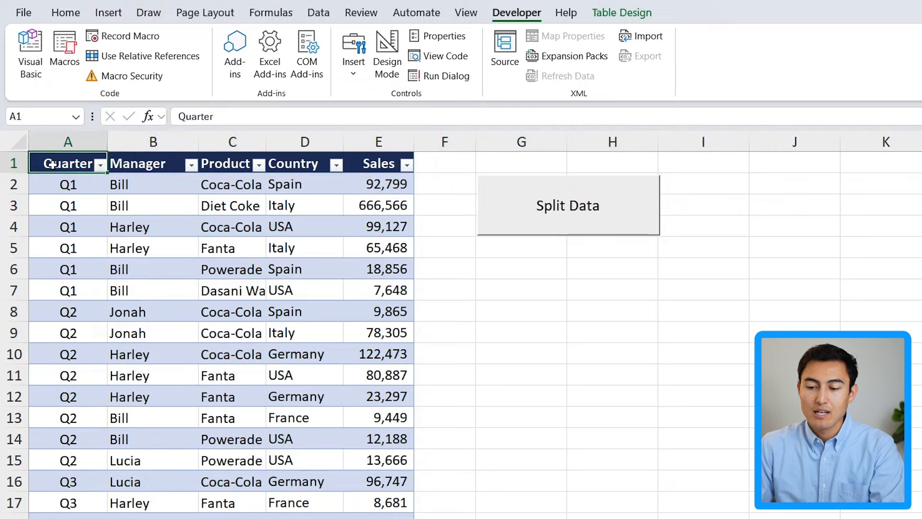
# Step: Run the Split Data macro on the VBA sheet, splitting by the column header Quarter
pyautogui.click(540, 206)
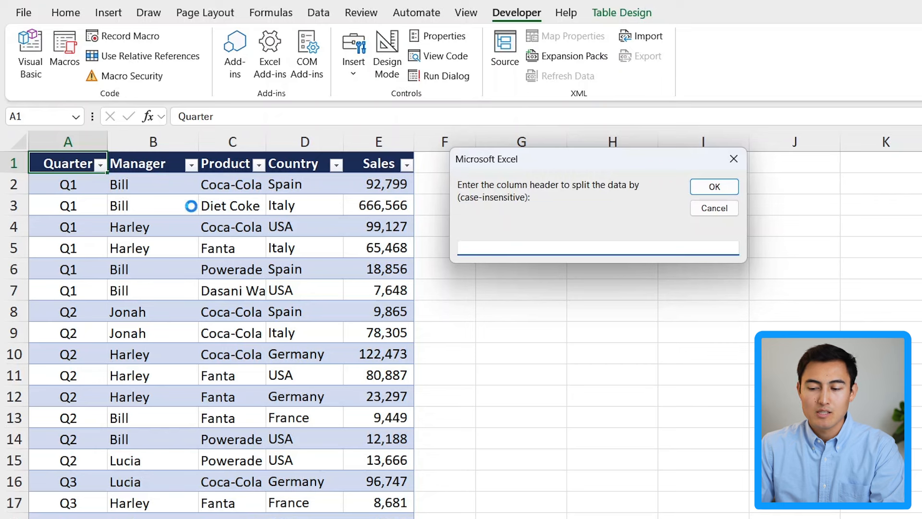
pyautogui.write('Quarter')
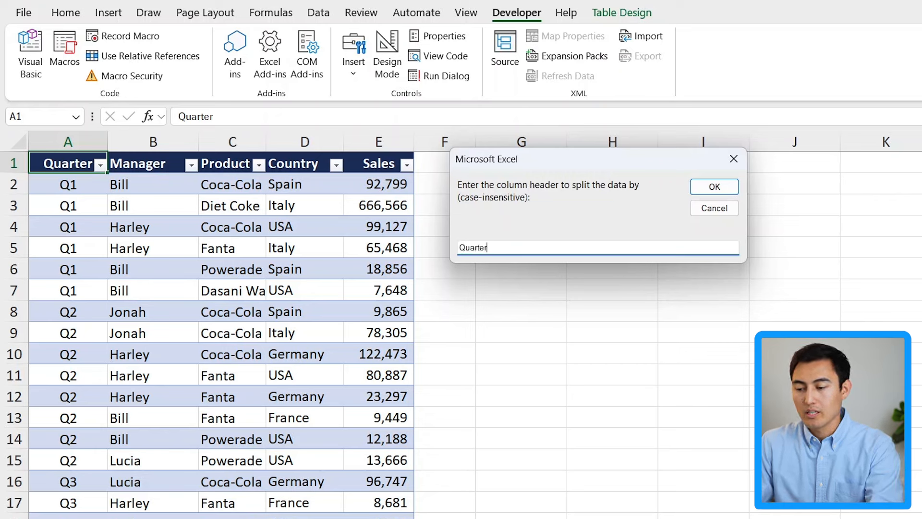
pyautogui.click(722, 186)
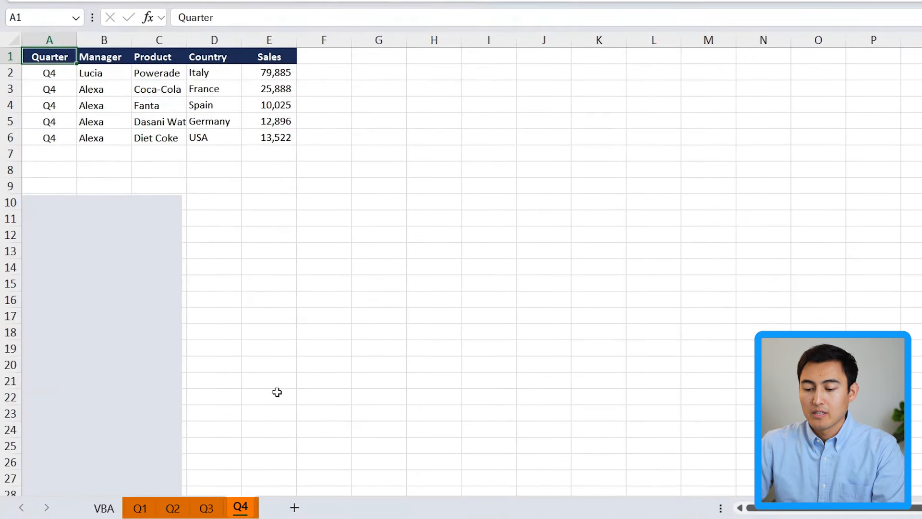
# Step: Look through the Q1 to Q4 sheets to examine the split data, and return to the VBA sheet
pyautogui.hotkey('ctrl', 'pagedown')
pyautogui.hotkey('ctrl', 'pagedown')
pyautogui.hotkey('ctrl', 'pagedown')
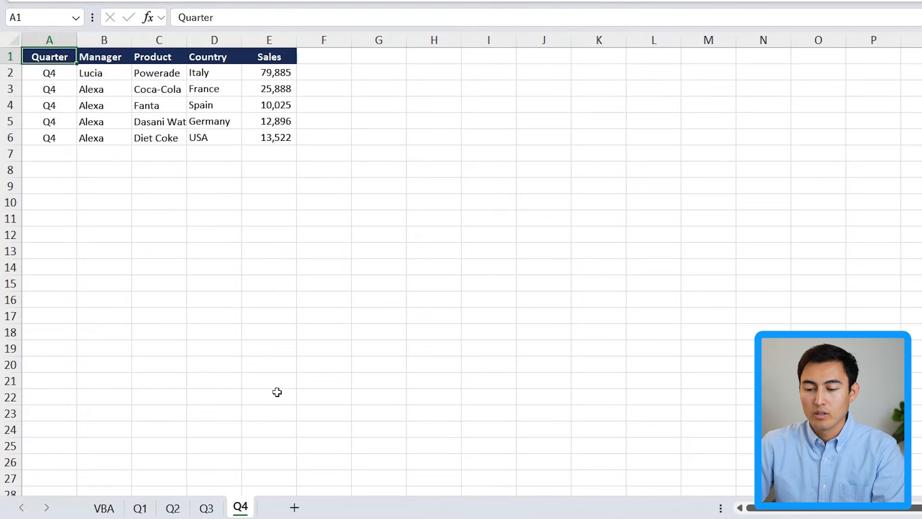
pyautogui.hotkey('ctrl', 'pageup')
pyautogui.hotkey('ctrl', 'pageup')
pyautogui.hotkey('ctrl', 'pageup')
pyautogui.hotkey('ctrl', 'pageup')
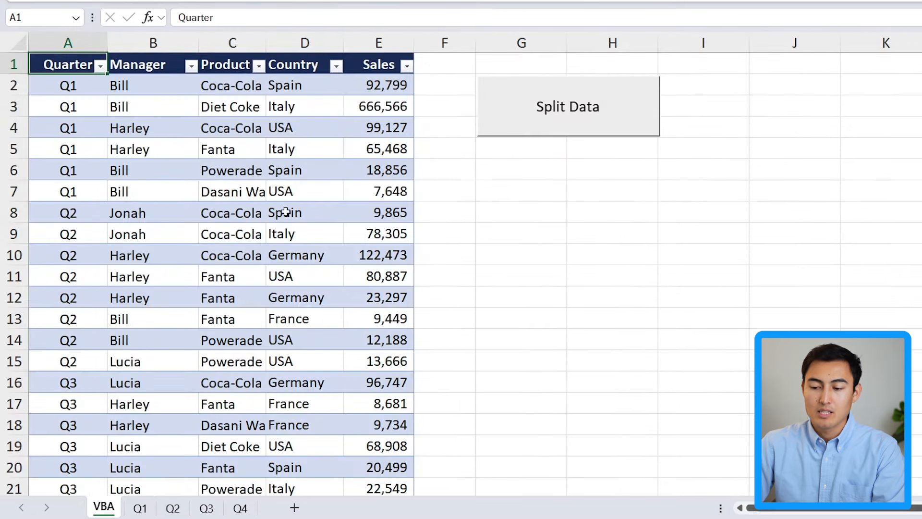
# Step: Delete the Country column and the Q3 entries in rows 18 to 20 from the source table
pyautogui.click(296, 38)
pyautogui.hotkey('ctrl', '-')
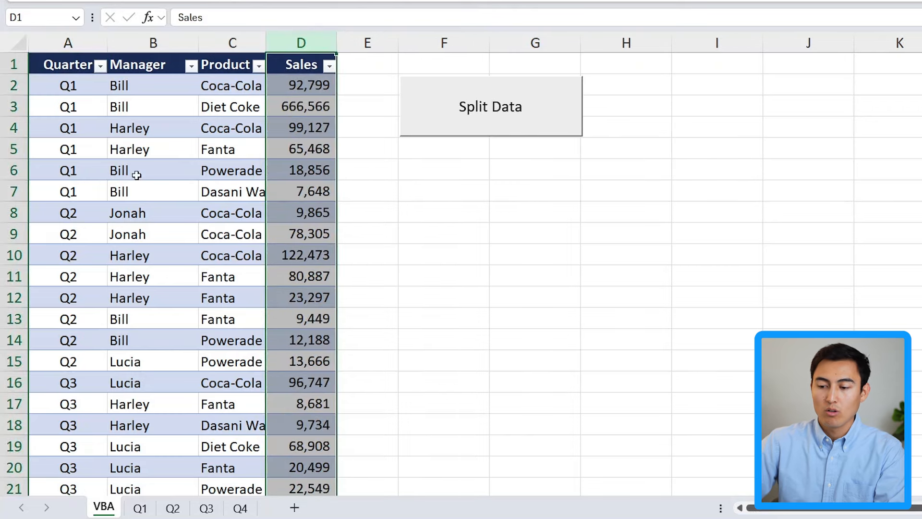
pyautogui.scroll(-3, 111, 237)
pyautogui.moveTo(49, 259); pyautogui.dragTo(305, 304)
pyautogui.hotkey('ctrl', '-')
pyautogui.hotkey('ctrl', 'Home')
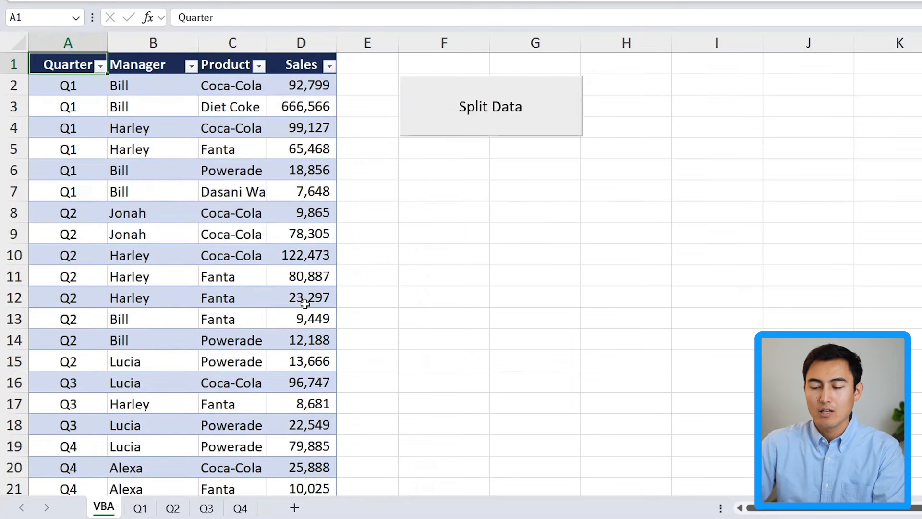
# Step: Run the Split Data macro on the reduced table, splitting by the column header Manager
pyautogui.click(495, 115)
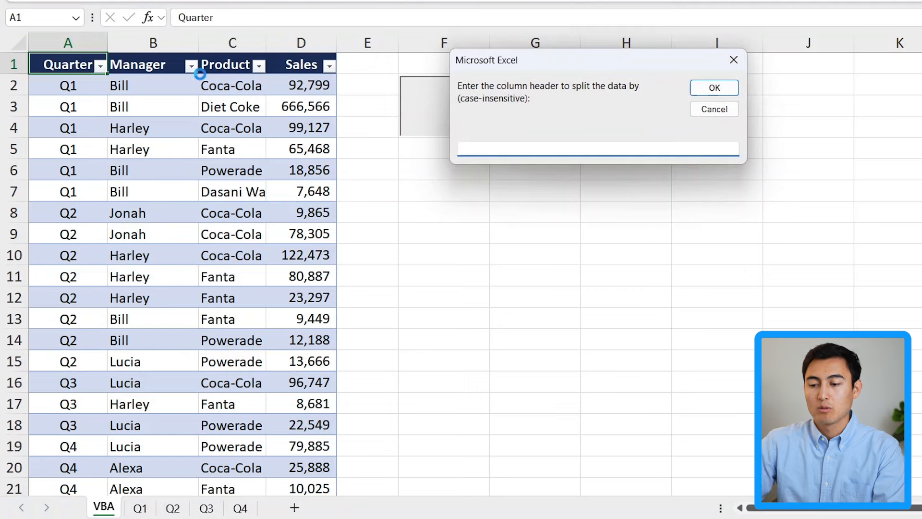
pyautogui.write('Manager')
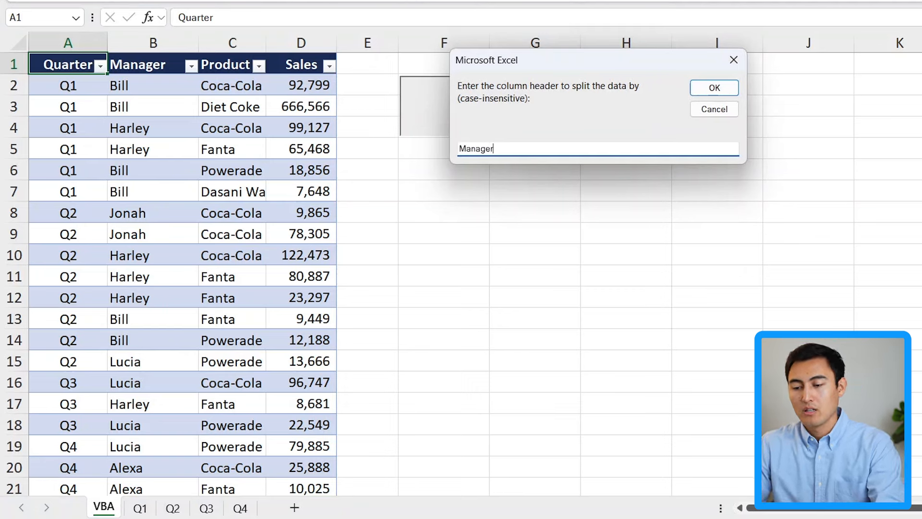
pyautogui.click(701, 88)
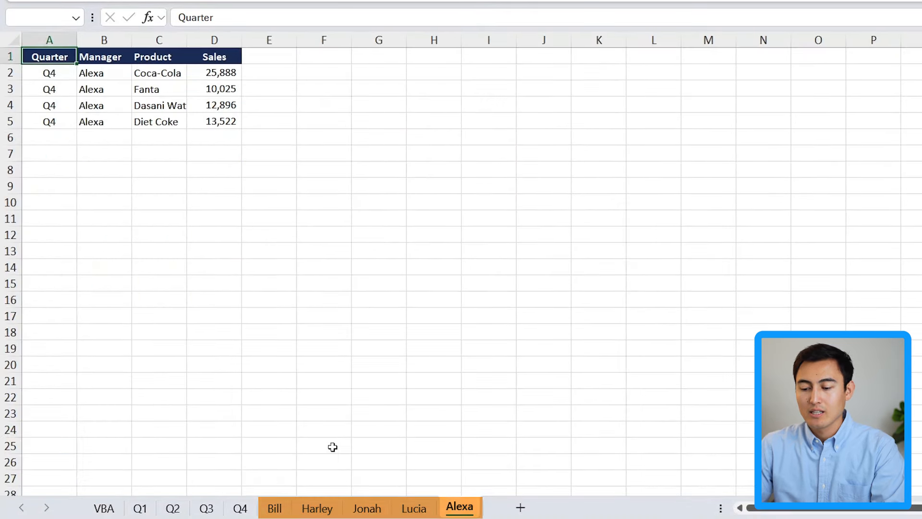